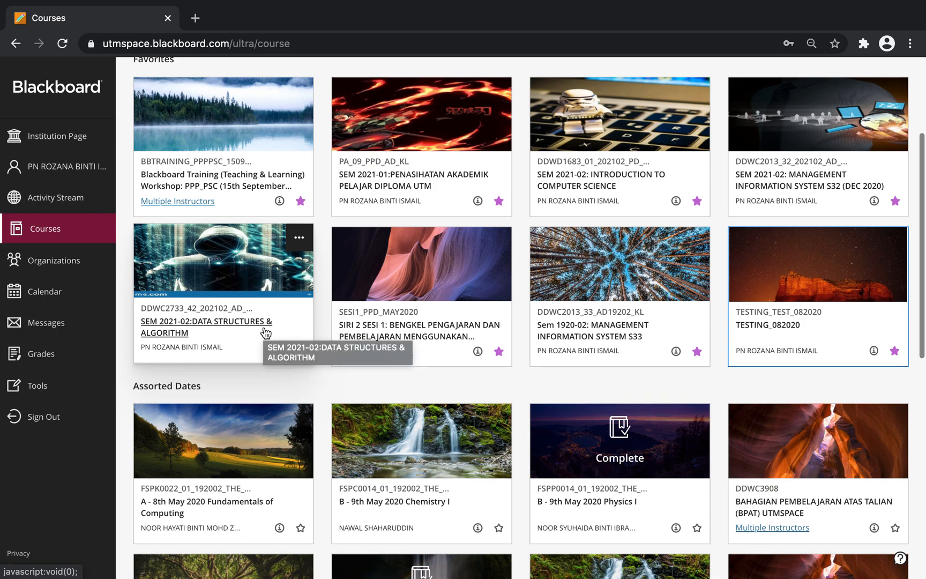
pyautogui.scroll(2, 265, 332)
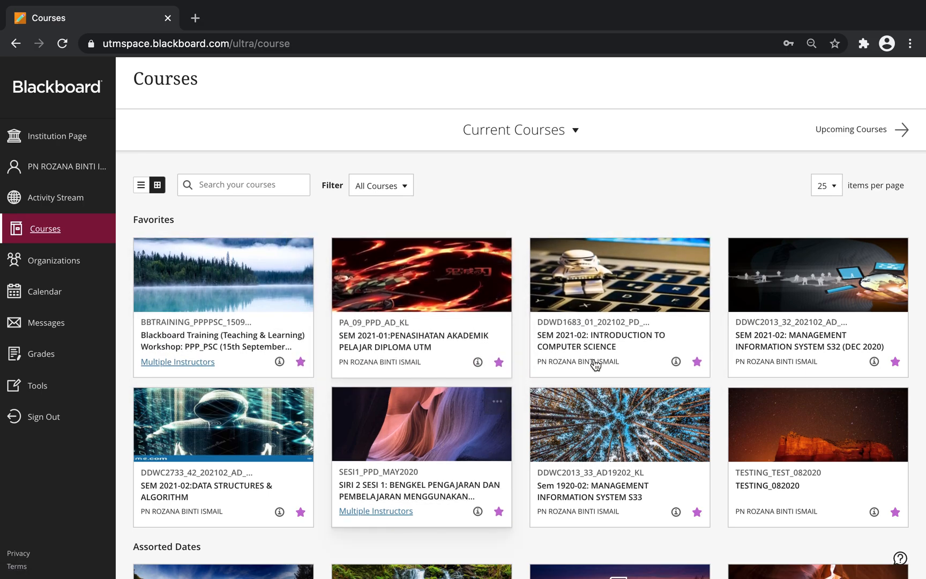
# Step: Scroll the Courses page and open the TESTING_082020 course
pyautogui.scroll(-3, 478, 349)
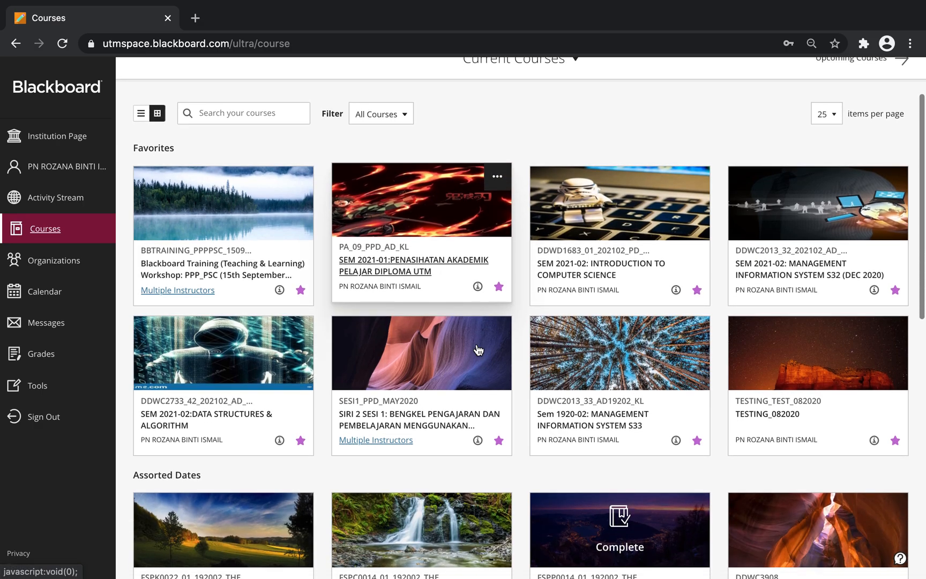
pyautogui.scroll(3, 478, 349)
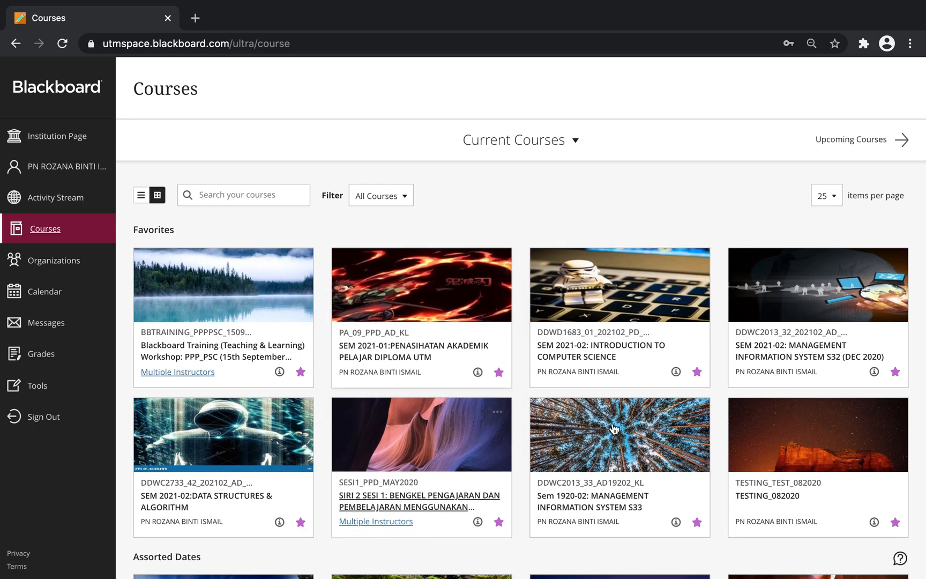
pyautogui.scroll(-3, 508, 362)
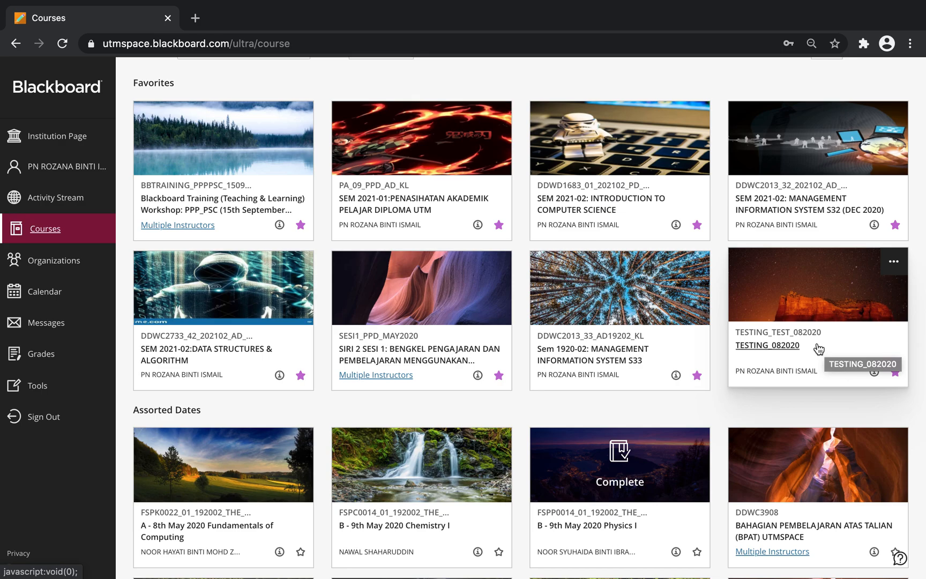
pyautogui.click(763, 346)
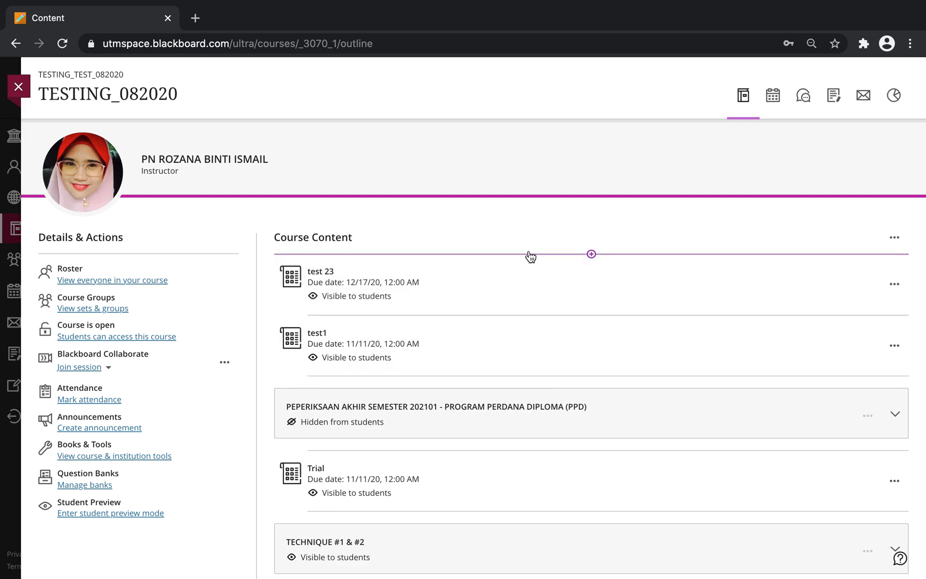
# Step: Create a new Test item at the top of the course content
pyautogui.click(592, 256)
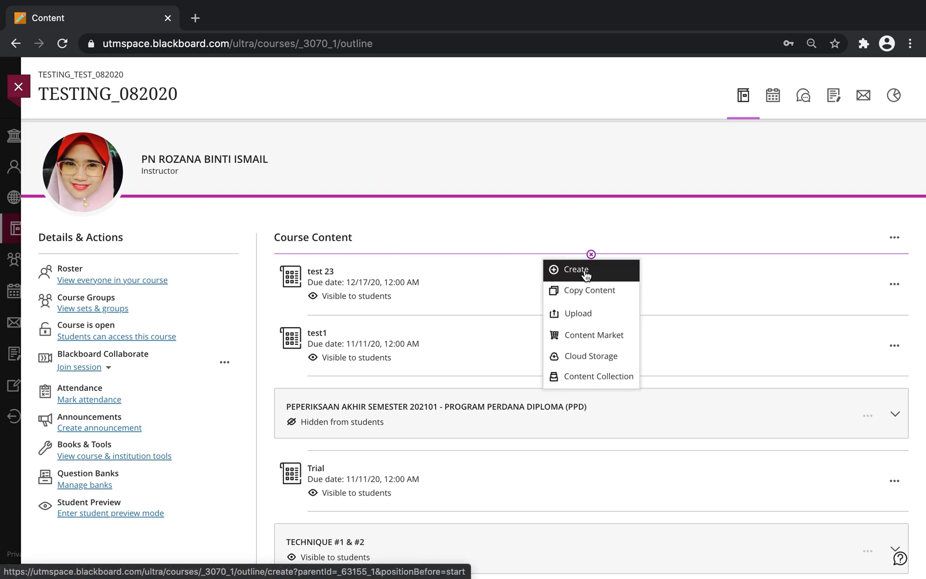
pyautogui.click(585, 275)
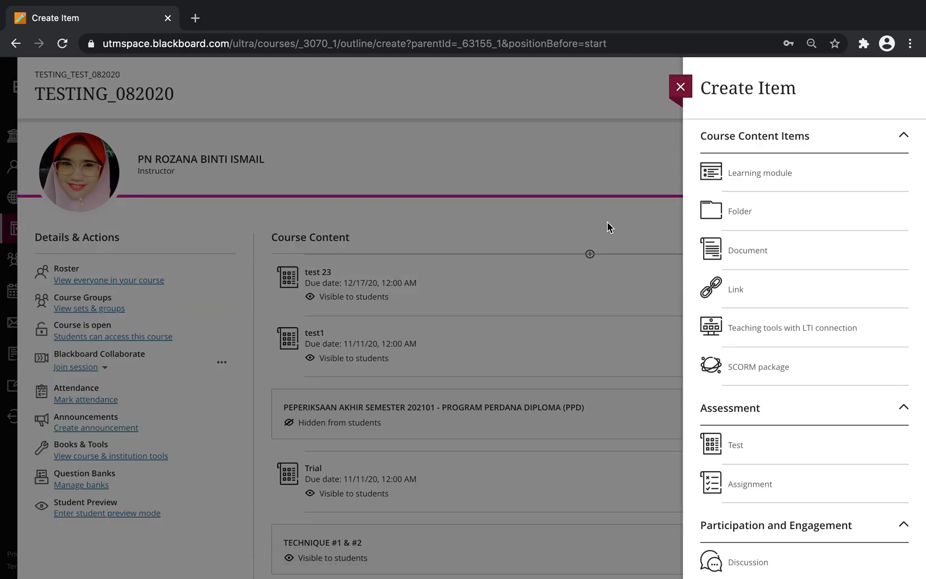
pyautogui.scroll(-3, 777, 306)
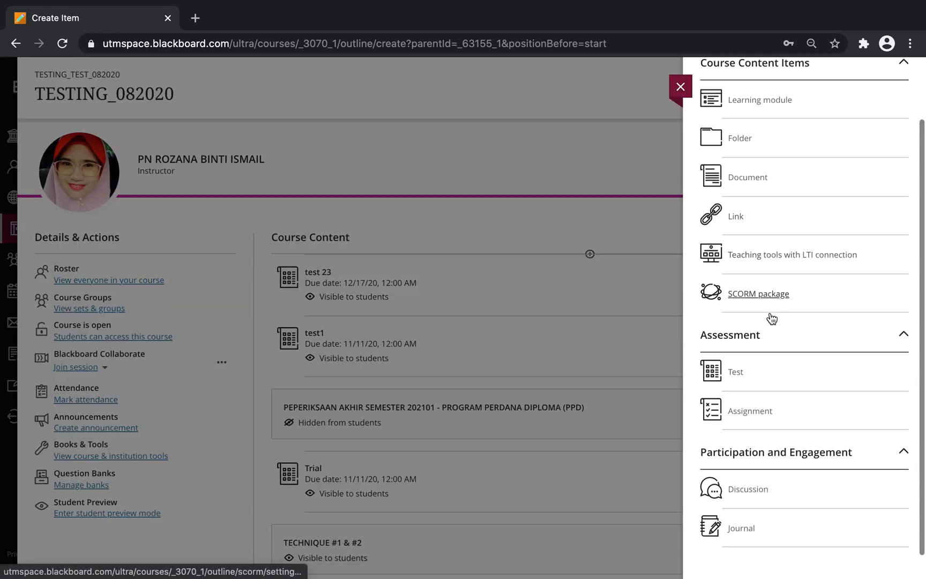
pyautogui.click(733, 375)
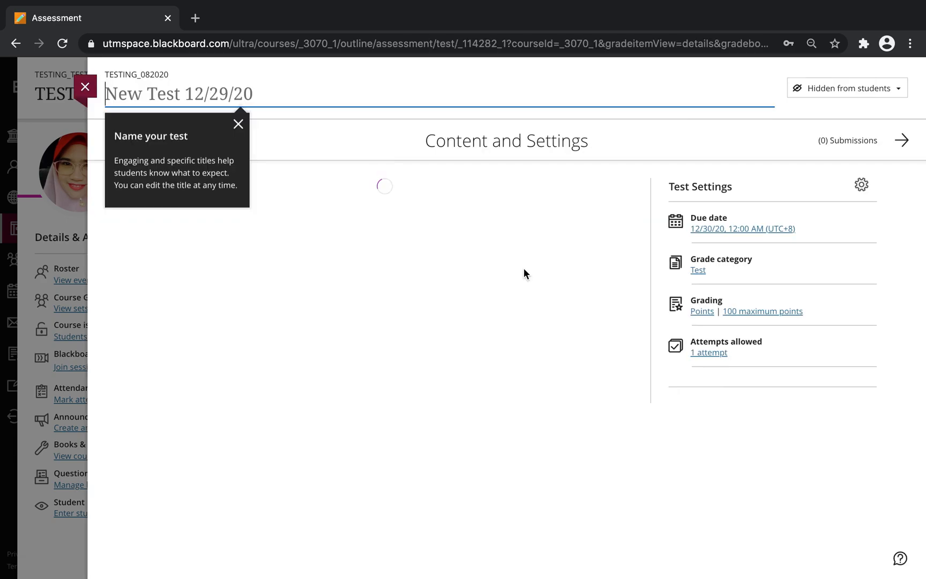
# Step: Title the new test 'Test 1 29/12/2020'
pyautogui.click(196, 124)
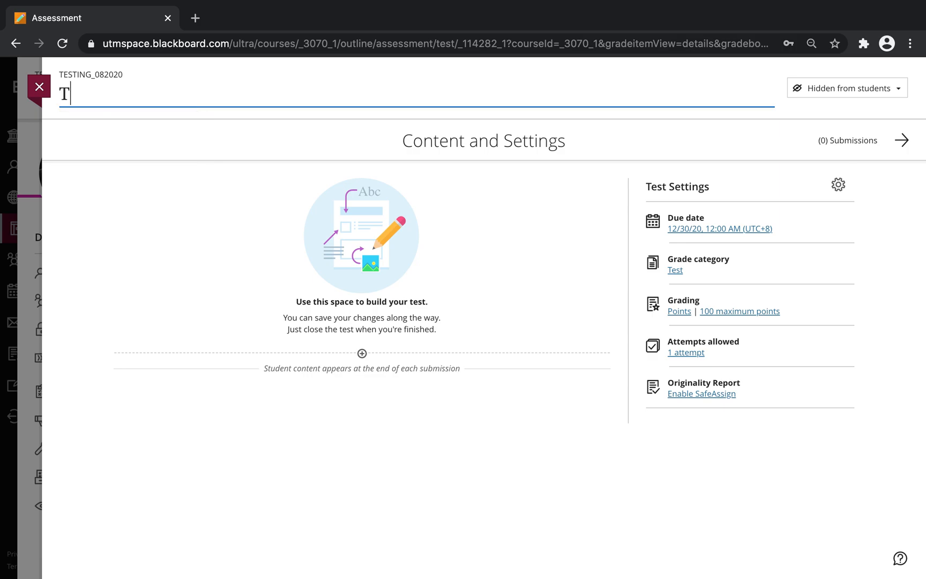
pyautogui.write('Test 1')
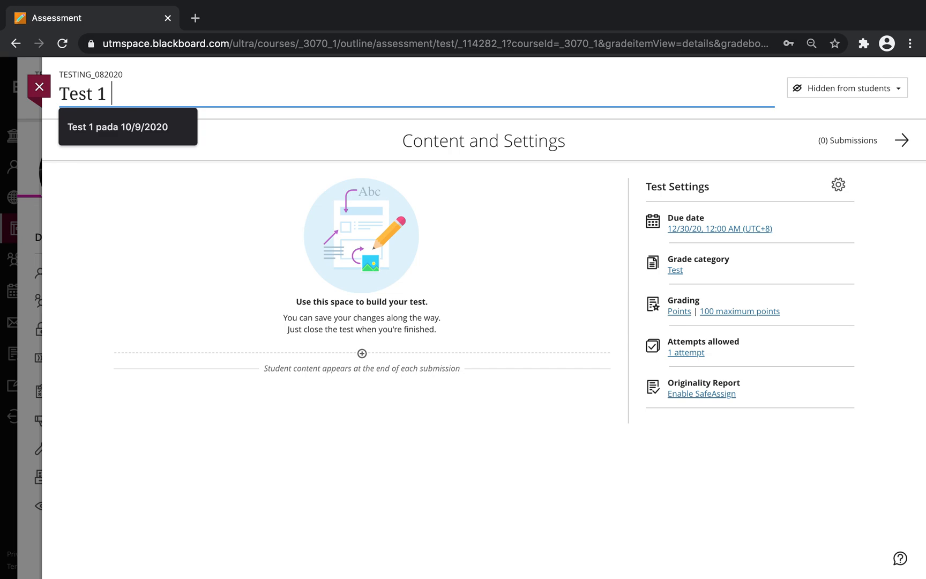
pyautogui.write(' 29/12/2020')
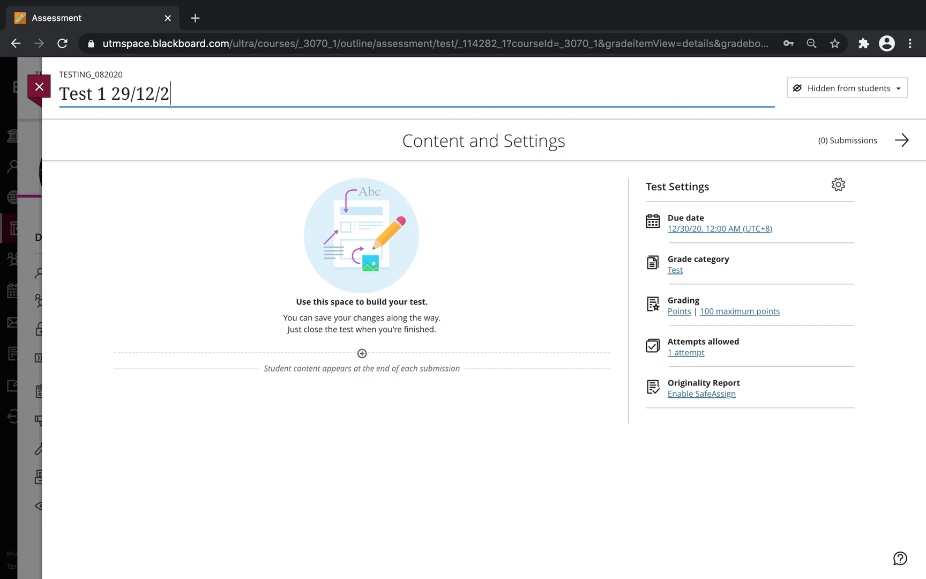
pyautogui.press('BackSpace')
pyautogui.write('20')
pyautogui.press('Return')
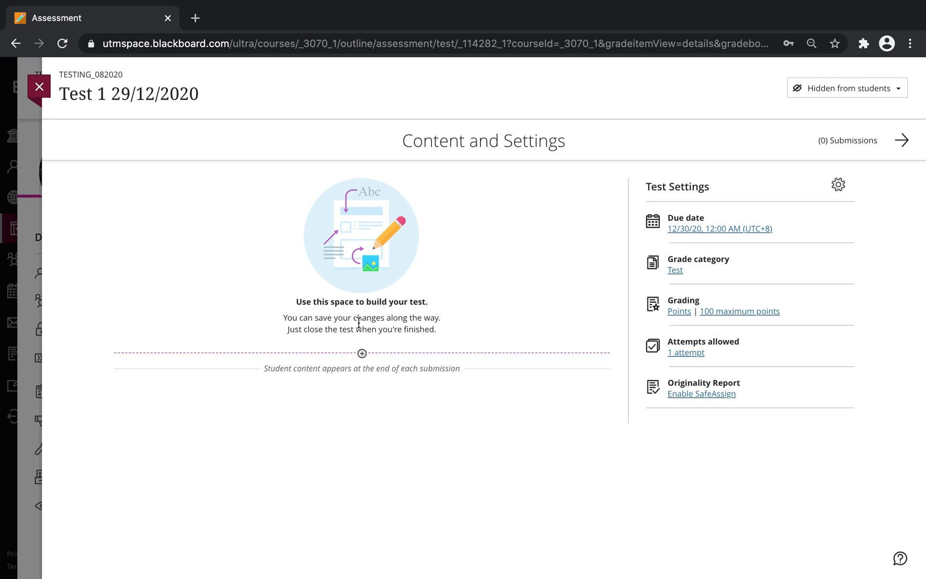
# Step: Add a matching question to the test
pyautogui.click(362, 354)
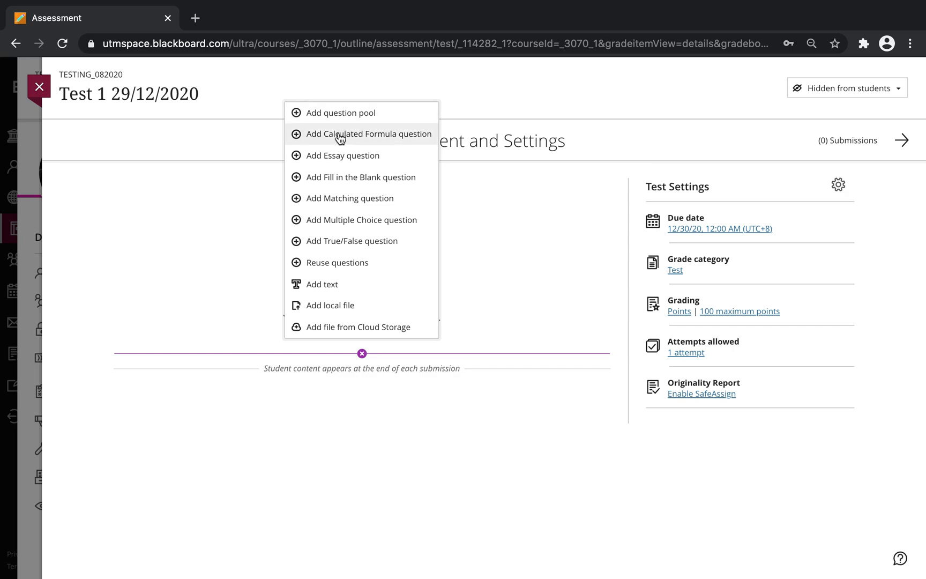
pyautogui.click(313, 204)
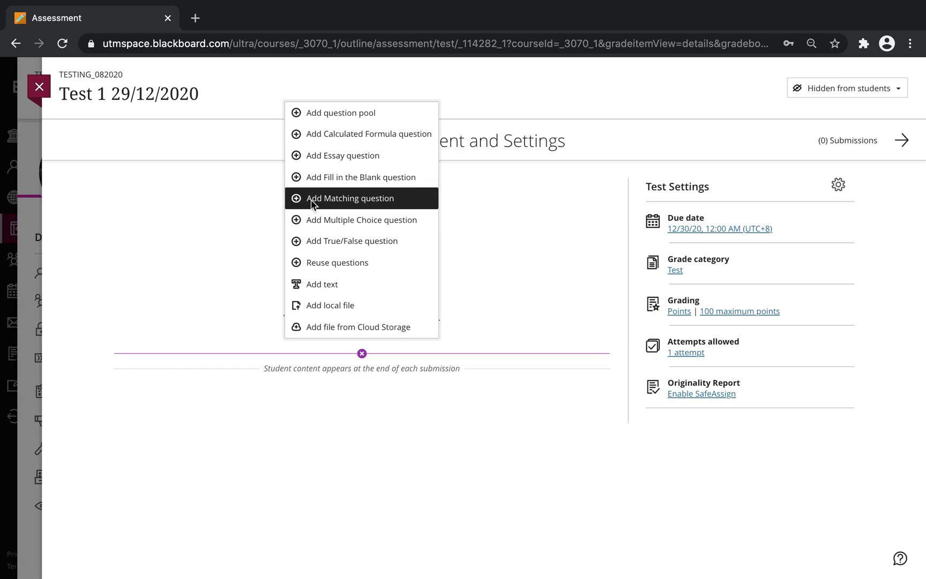
pyautogui.scroll(-1, 281, 323)
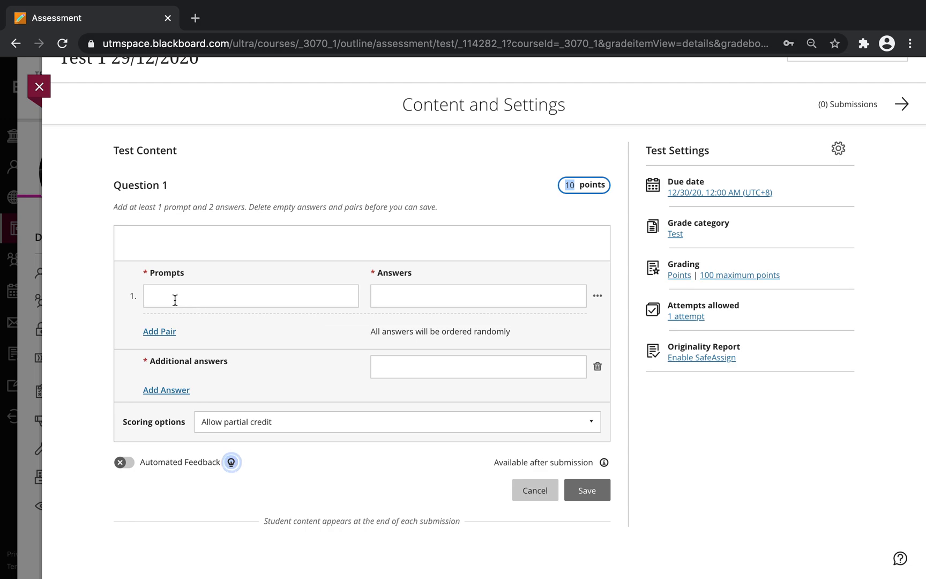
pyautogui.moveTo(151, 269); pyautogui.dragTo(192, 273)
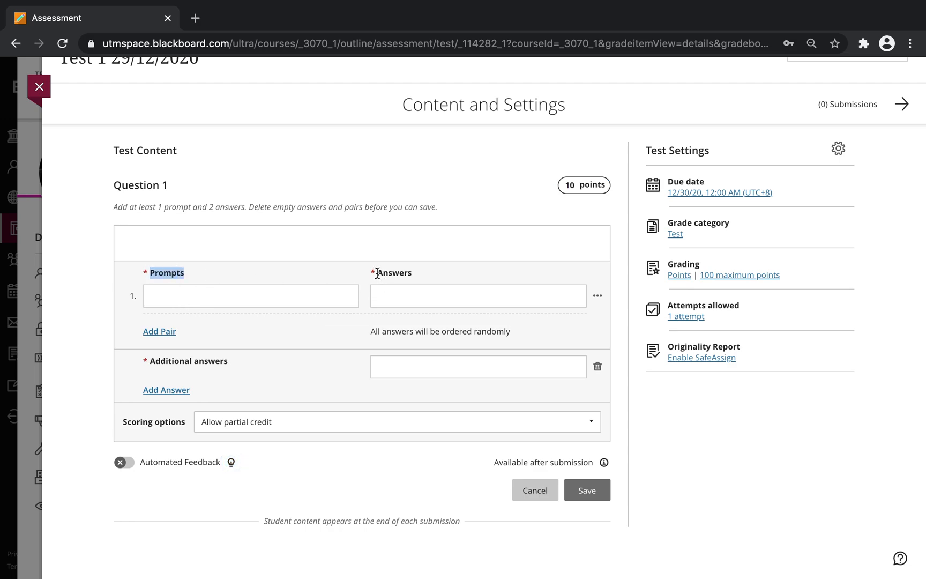
pyautogui.moveTo(378, 274); pyautogui.dragTo(429, 277)
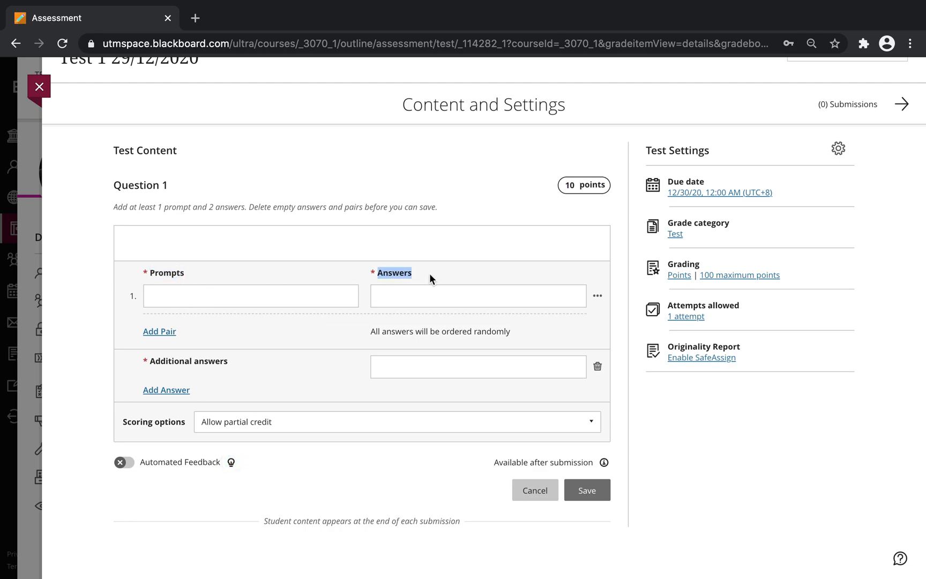
# Step: Enter 'Transaction Processing System' as the first prompt, accepting the Processing spelling fix
pyautogui.click(166, 296)
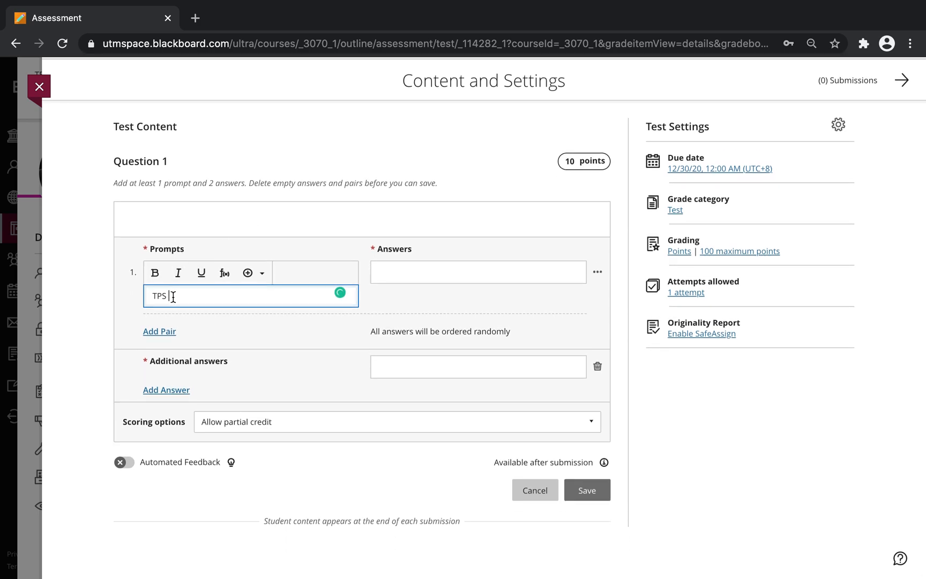
pyautogui.press('BackSpace')
pyautogui.press('BackSpace')
pyautogui.press('BackSpace')
pyautogui.write('ransaction Proessiong')
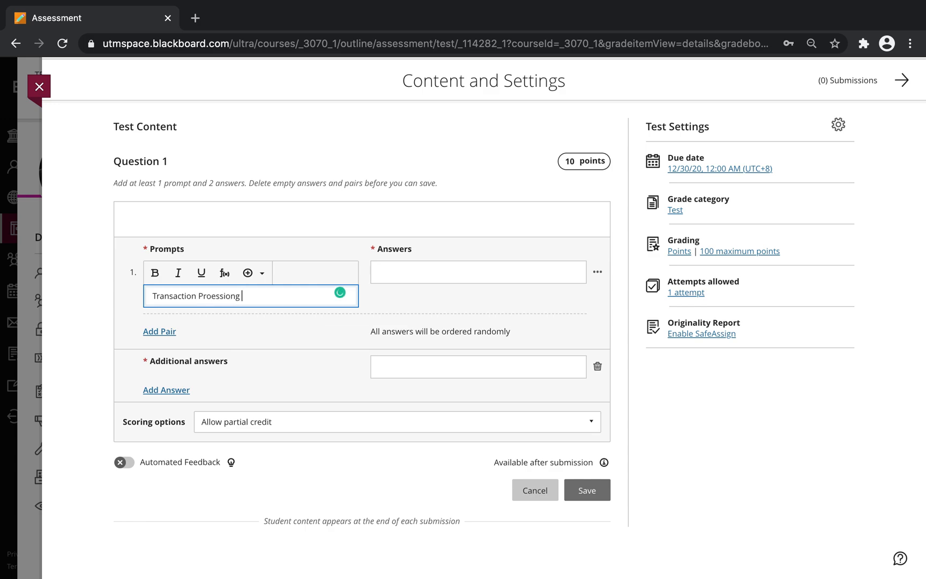
pyautogui.press('BackSpace')
pyautogui.press('BackSpace')
pyautogui.press('BackSpace')
pyautogui.write('ng System')
pyautogui.click(392, 269)
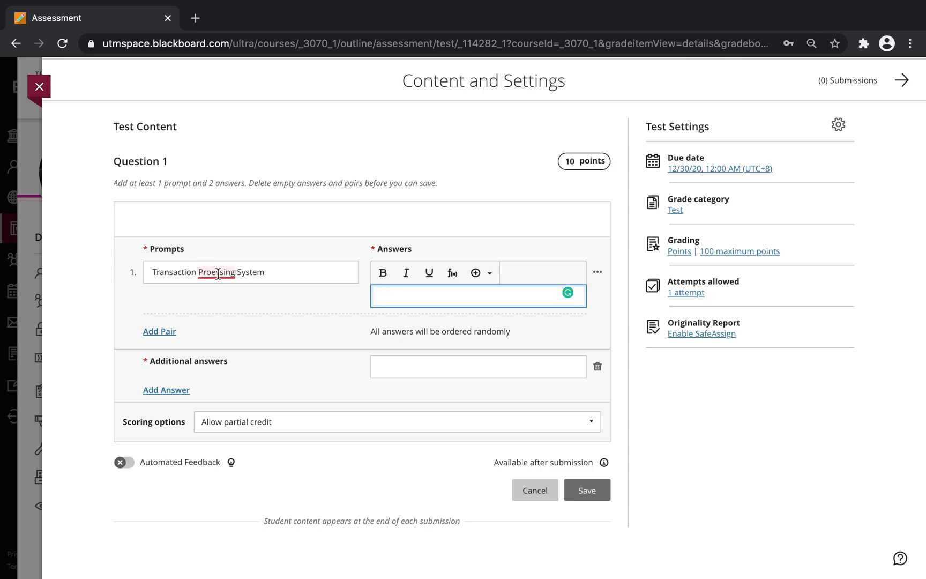
pyautogui.moveTo(223, 268)
pyautogui.click(241, 294)
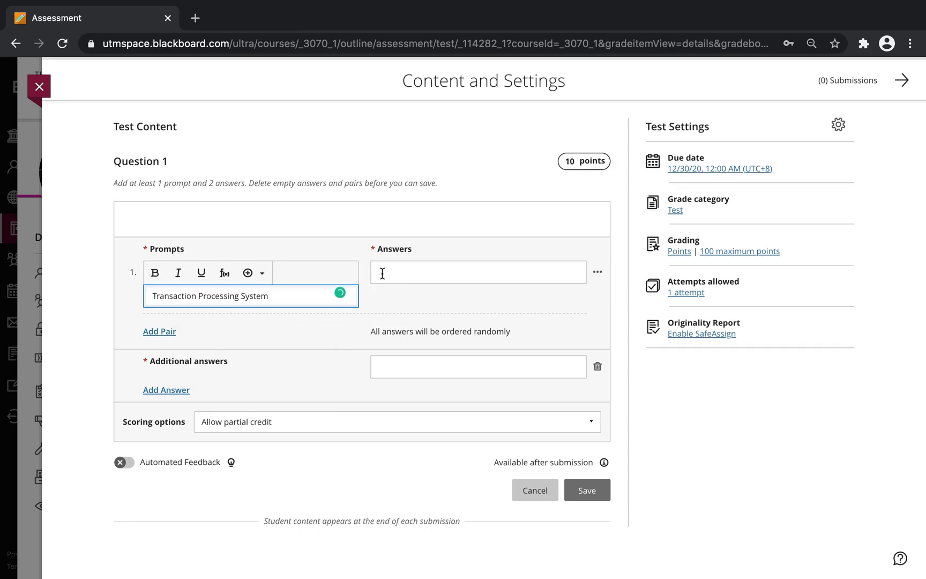
# Step: Enter 'Example: ATM Machine' as the first pair's answer
pyautogui.click(391, 270)
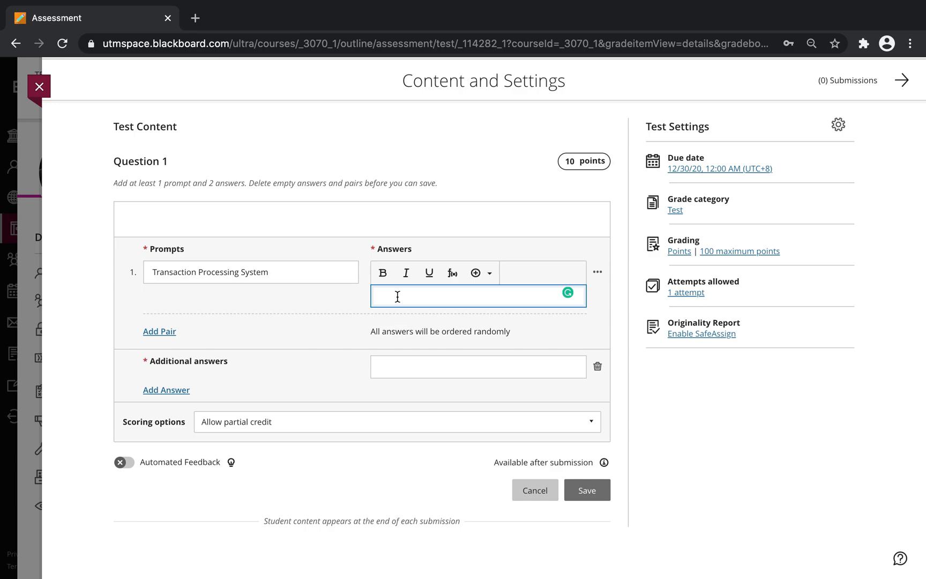
pyautogui.write('Example: ATM Machine')
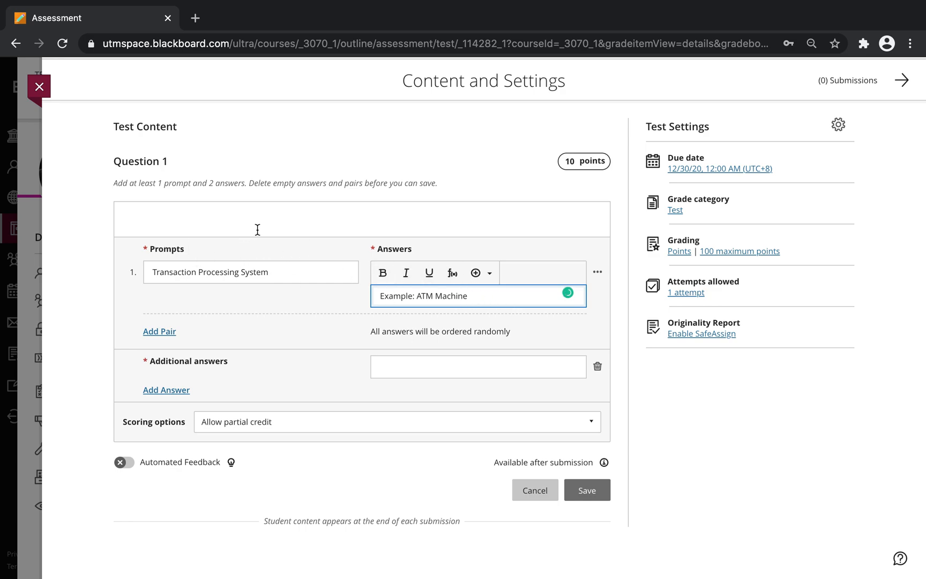
pyautogui.click(274, 326)
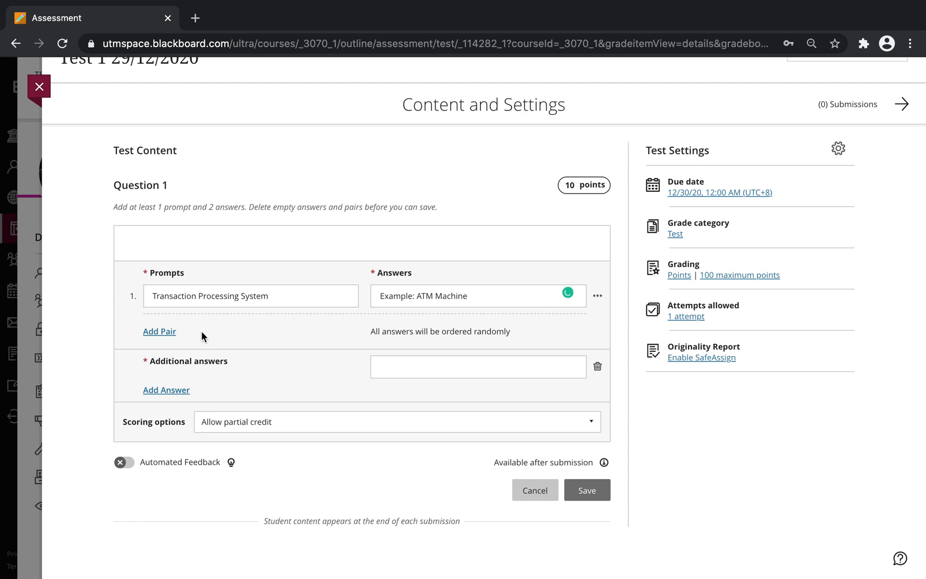
# Step: Add a second pair matching 'Knowledge Management System' to 'Example: Online Library'
pyautogui.click(166, 332)
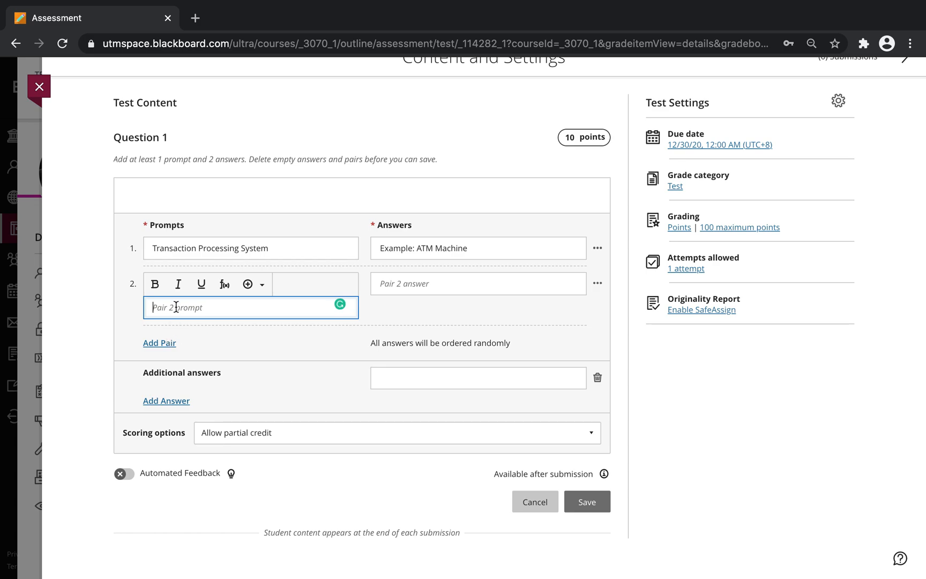
pyautogui.write('Knowledge Management System')
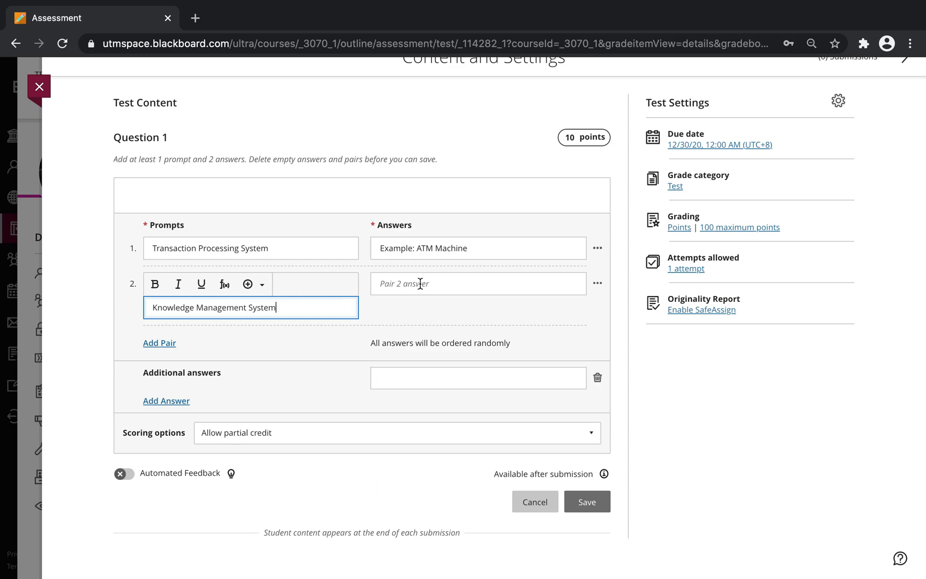
pyautogui.click(420, 281)
pyautogui.write('Examplm')
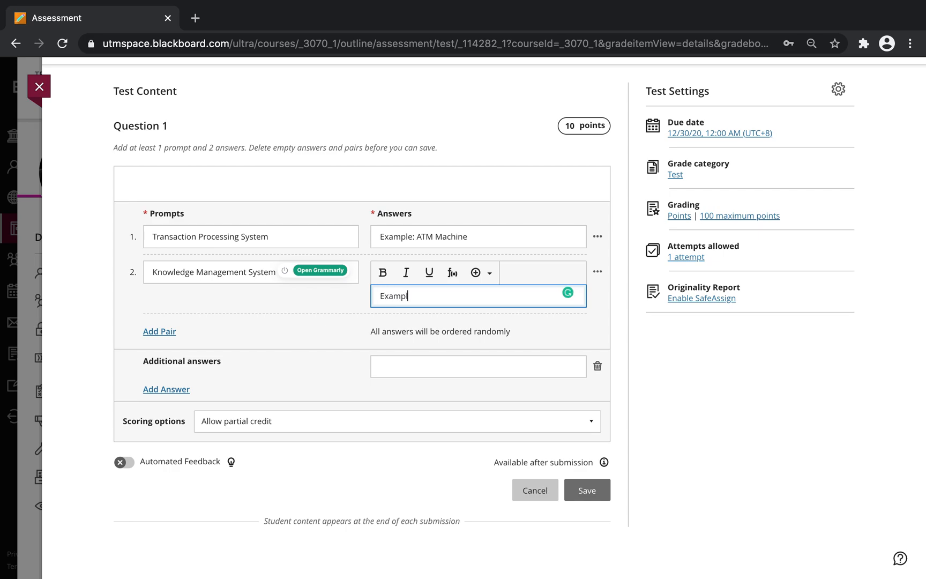
pyautogui.press('BackSpace')
pyautogui.write('e: Online Libar')
pyautogui.press('BackSpace')
pyautogui.press('BackSpace')
pyautogui.write('rary')
pyautogui.click(318, 316)
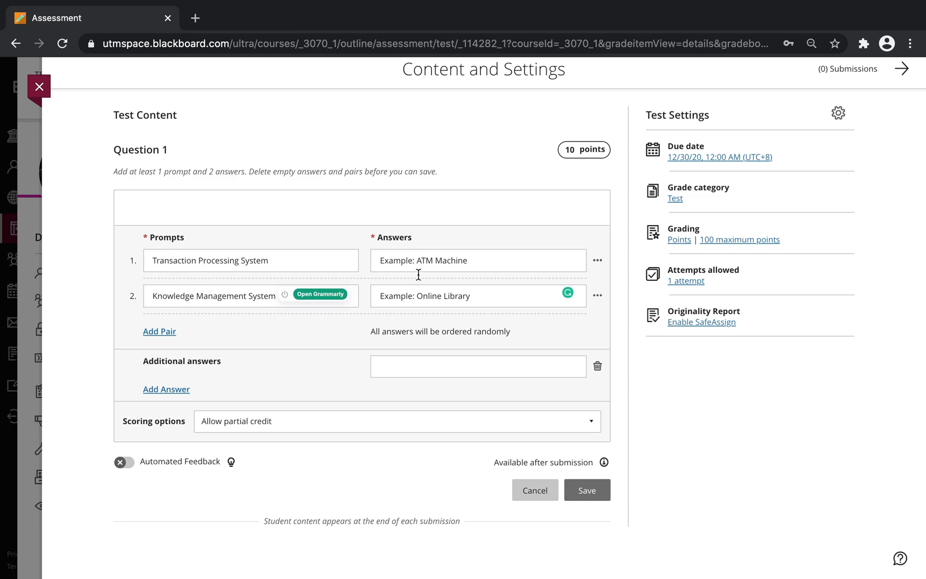
pyautogui.click(150, 201)
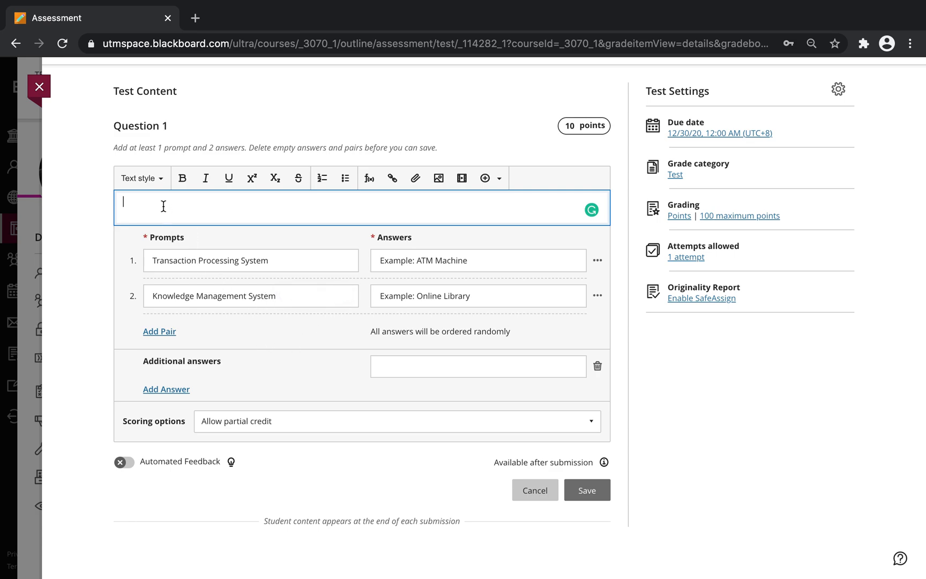
# Step: Enter the question text 'Instructions: Match the Statement with the Answer'
pyautogui.write('Instructions: Match the Statement wit')
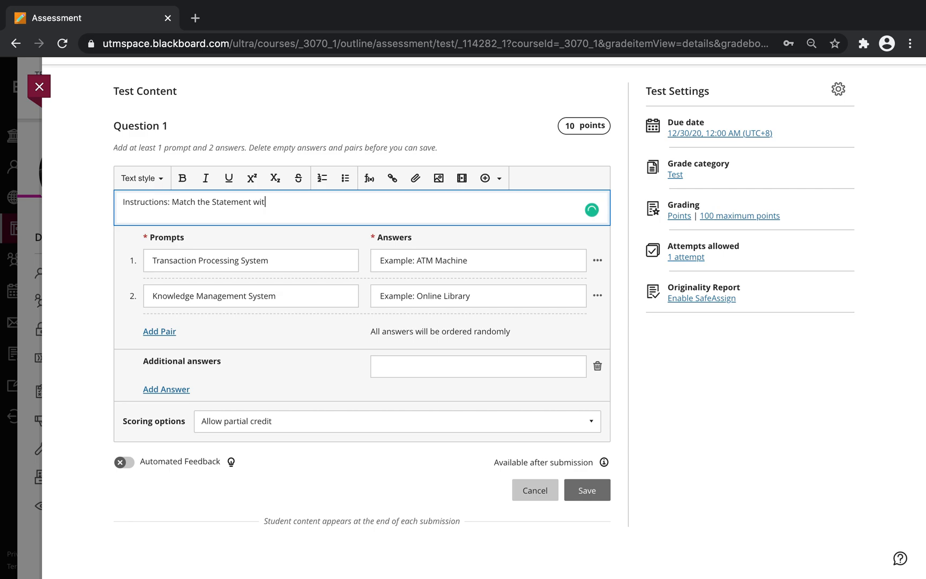
pyautogui.write('h the Answer')
pyautogui.click(308, 330)
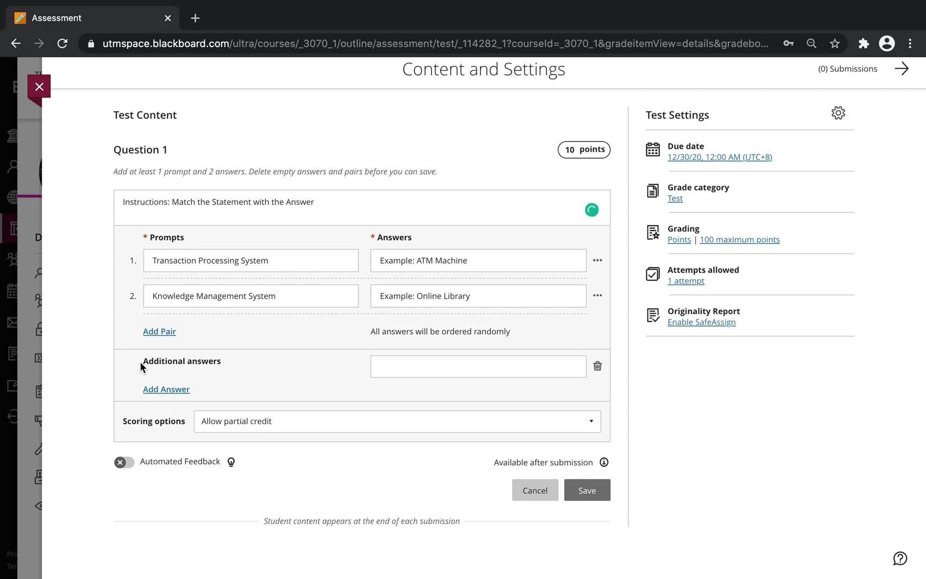
pyautogui.moveTo(142, 361); pyautogui.dragTo(223, 363)
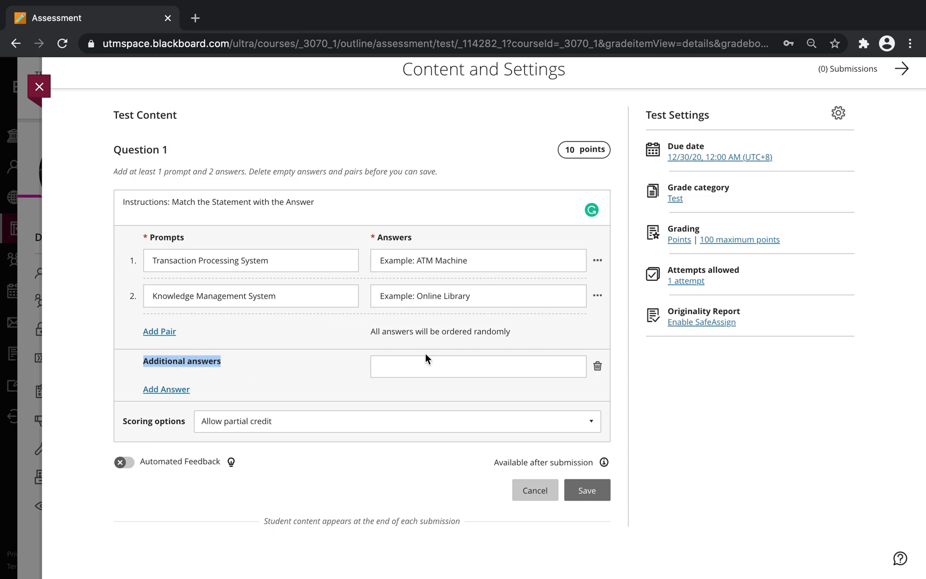
# Step: Delete the empty additional answer and save the matching question
pyautogui.click(597, 366)
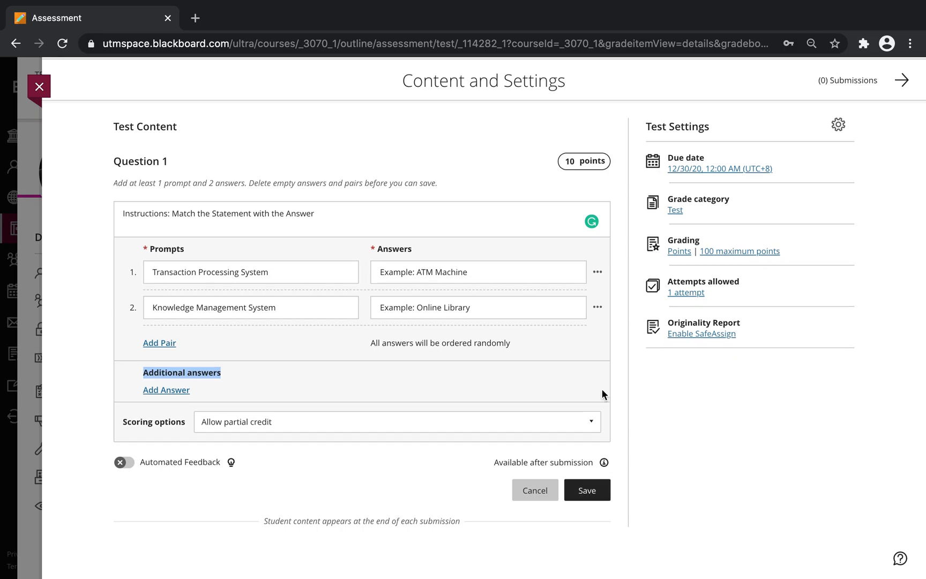
pyautogui.click(388, 389)
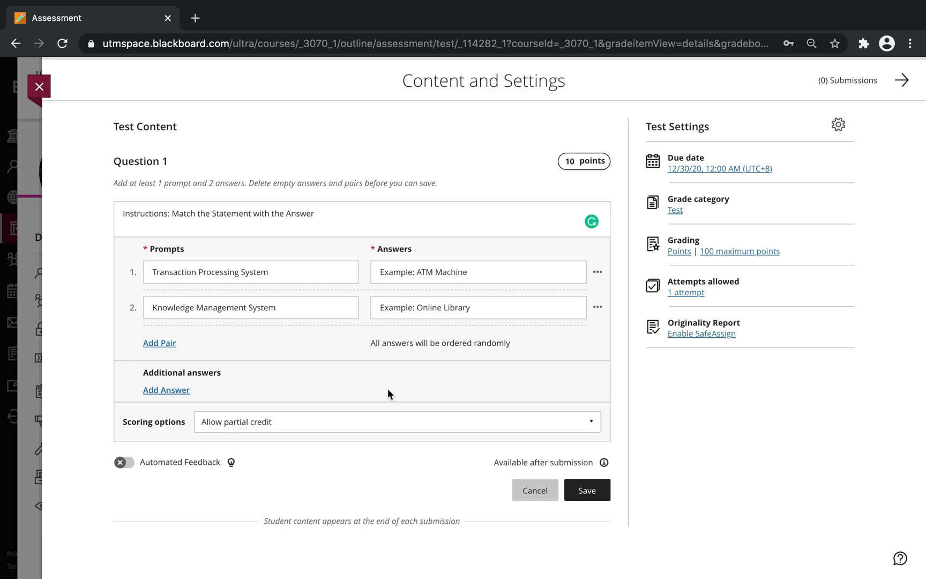
pyautogui.click(587, 498)
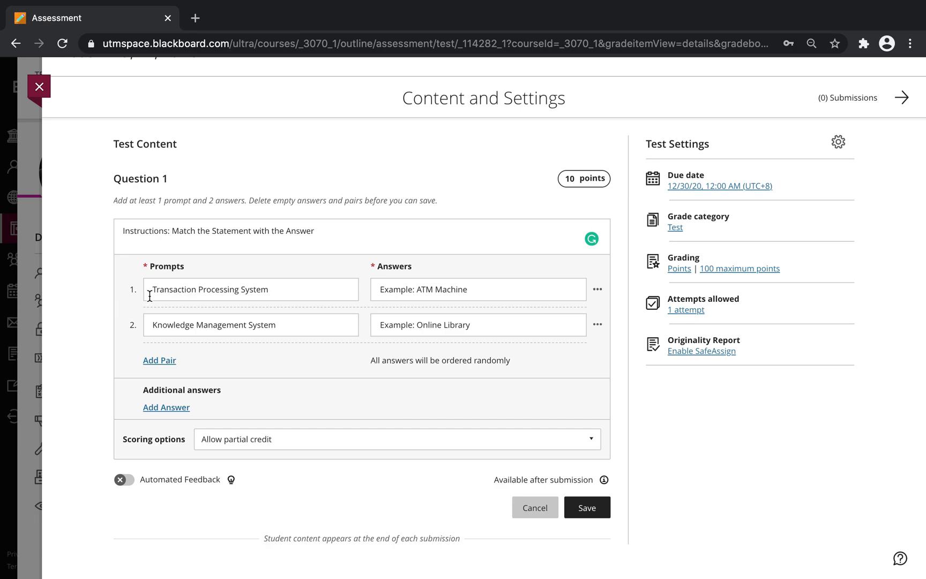
# Step: Change Question 1's points from 10 to 20 and save it
pyautogui.doubleClick(569, 179)
pyautogui.click(579, 180)
pyautogui.press('BackSpace')
pyautogui.press('BackSpace')
pyautogui.write('10')
pyautogui.press('BackSpace')
pyautogui.press('BackSpace')
pyautogui.write('20')
pyautogui.click(495, 182)
pyautogui.click(585, 509)
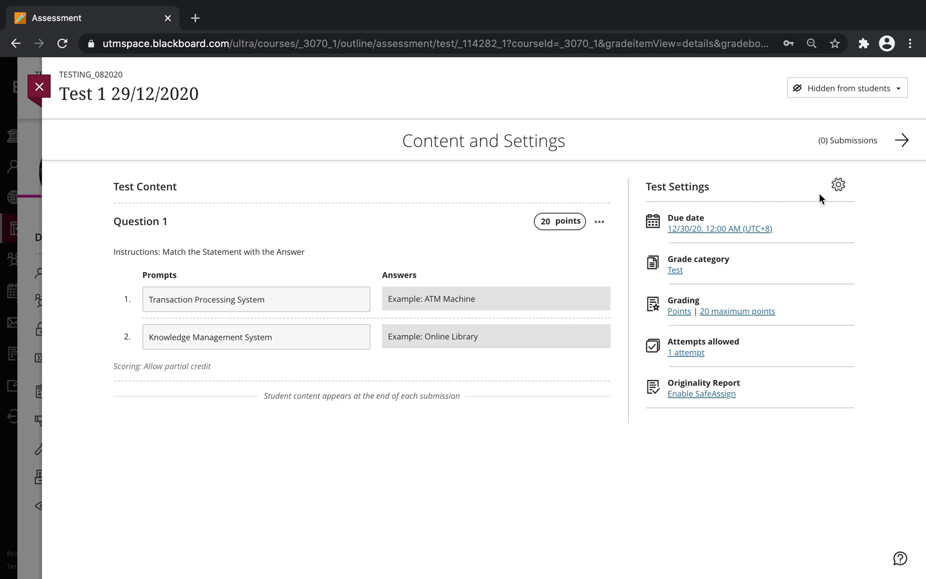
# Step: In Test Settings, set the due date to 12/29/20 at 11:30 AM
pyautogui.click(838, 188)
pyautogui.click(838, 185)
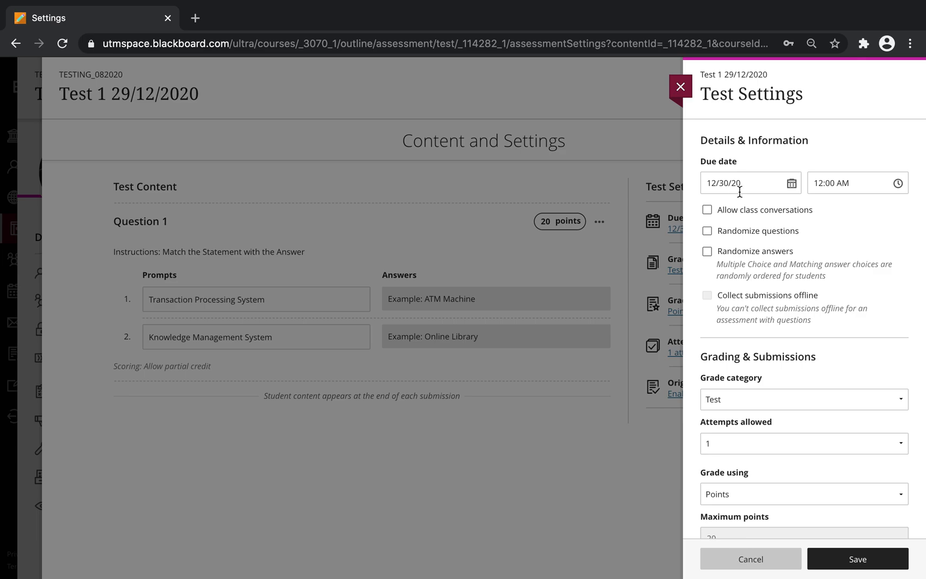
pyautogui.click(792, 186)
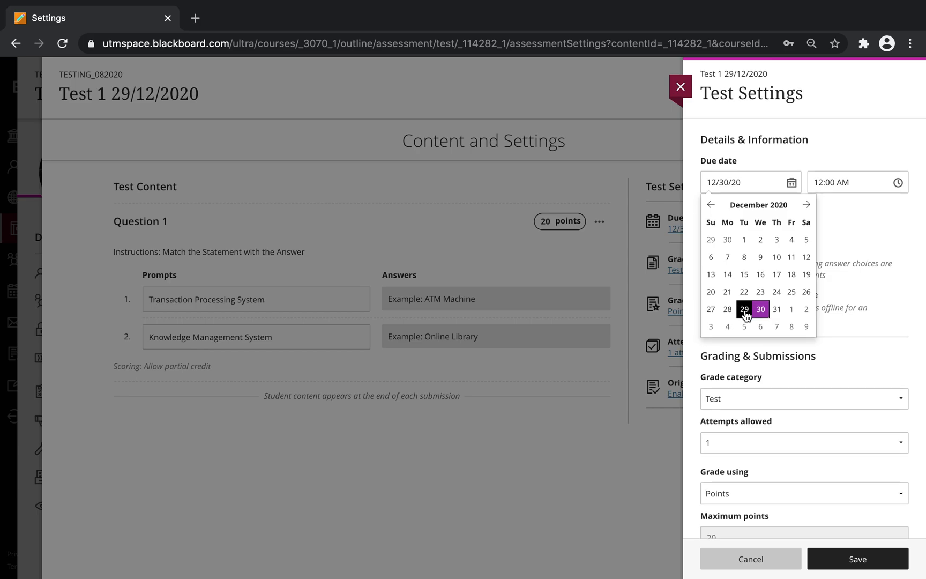
pyautogui.click(744, 311)
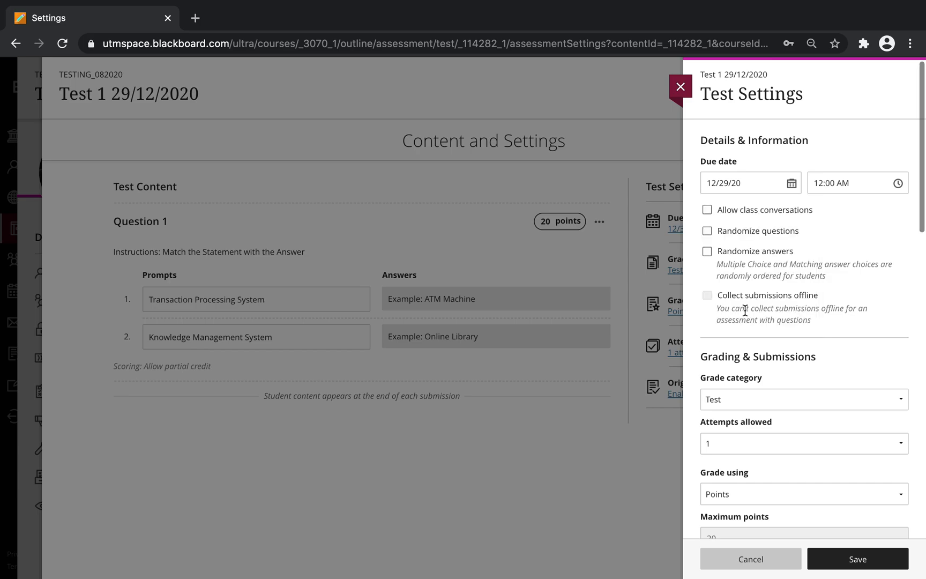
pyautogui.click(902, 190)
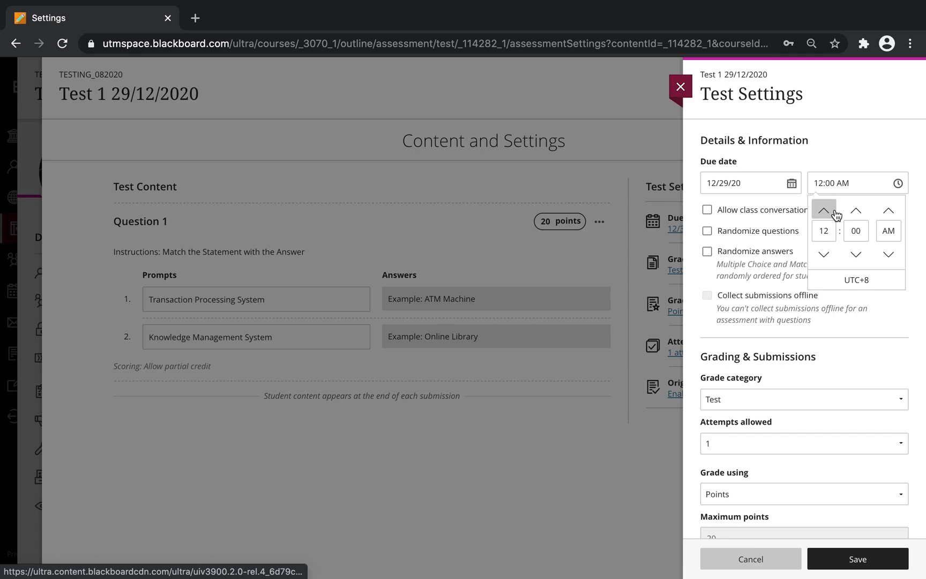
pyautogui.click(827, 232)
pyautogui.write('11')
pyautogui.click(848, 235)
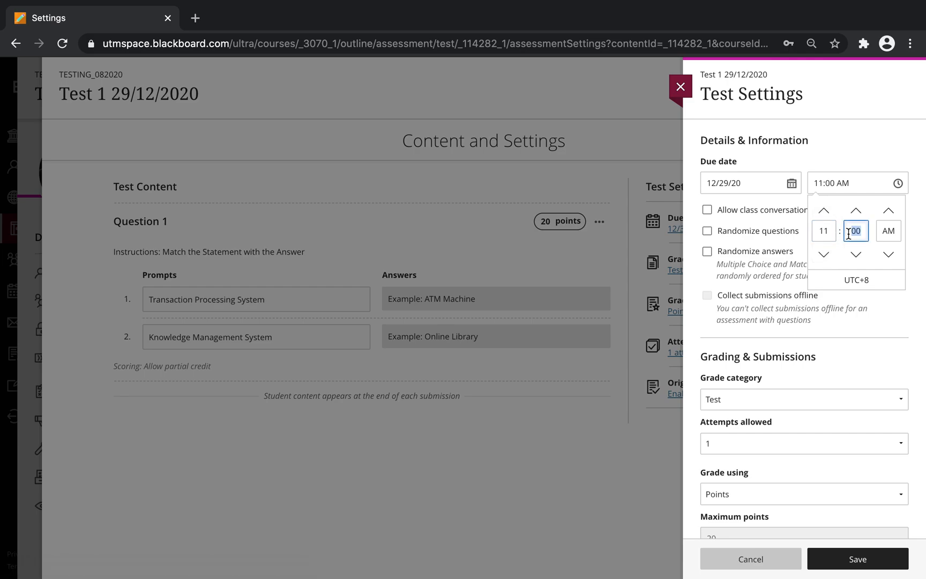
pyautogui.write('30')
pyautogui.click(843, 148)
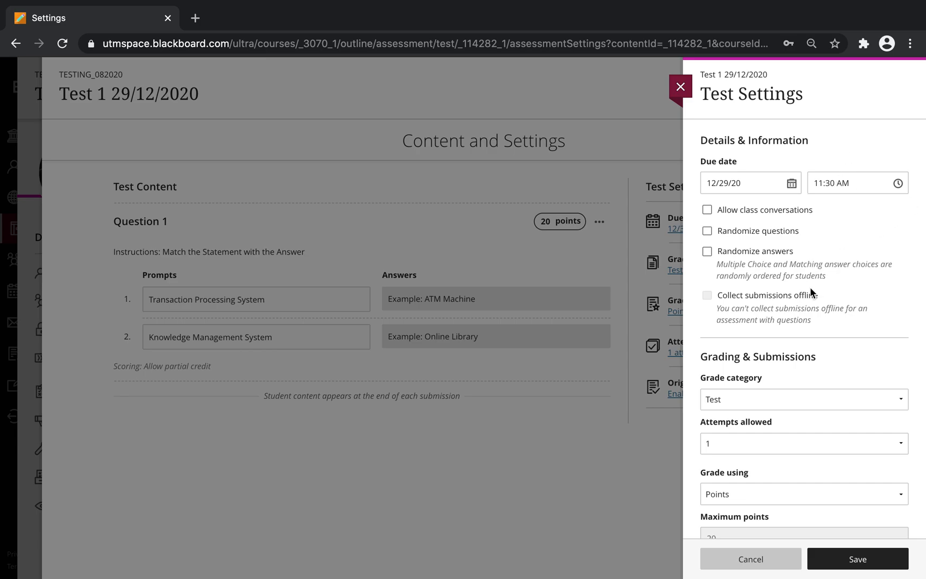
pyautogui.scroll(-3, 731, 294)
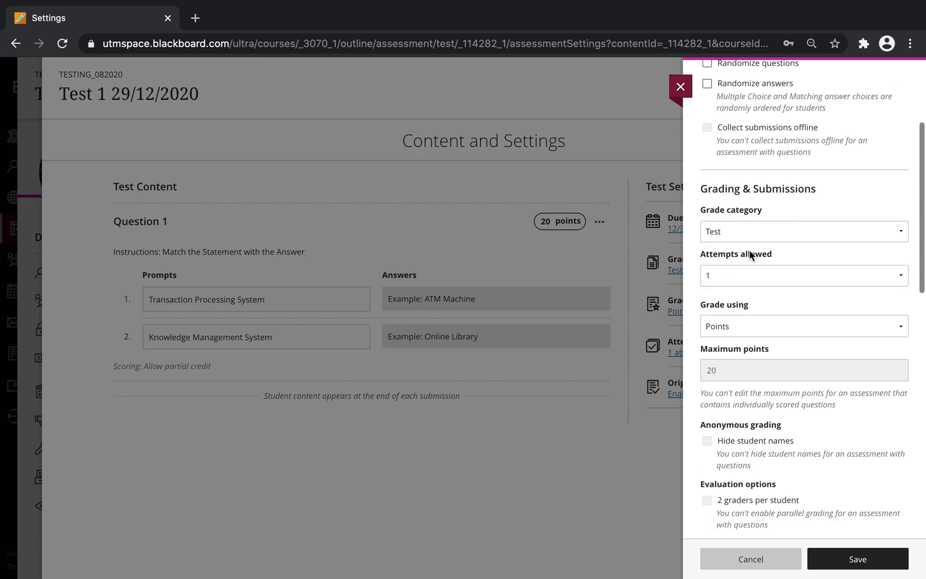
pyautogui.click(737, 229)
pyautogui.click(724, 231)
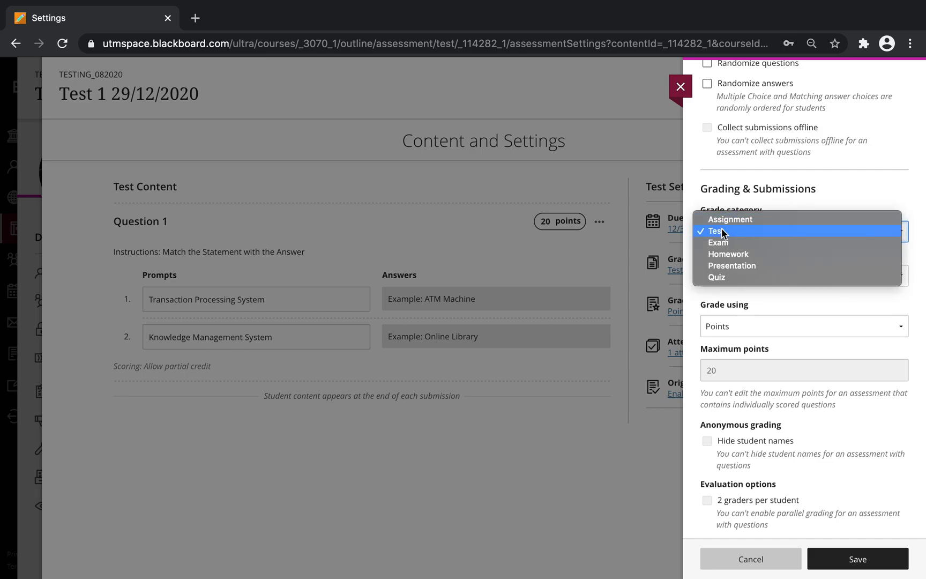
pyautogui.click(731, 328)
pyautogui.click(732, 327)
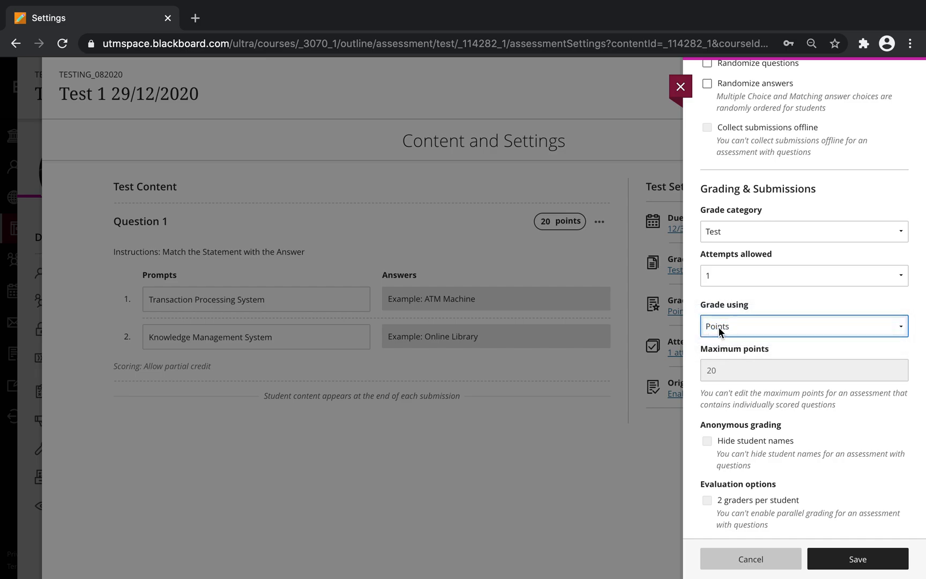
pyautogui.click(730, 327)
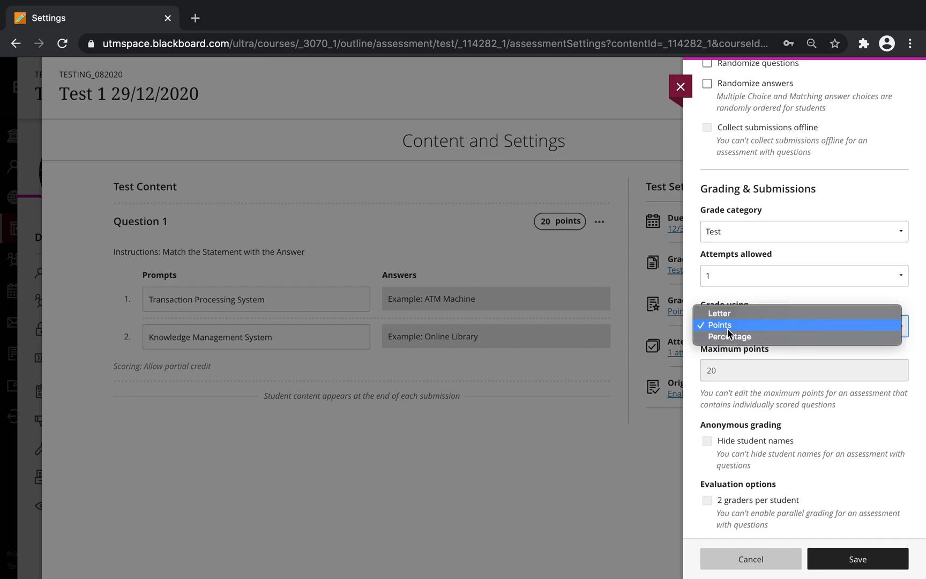
pyautogui.click(725, 328)
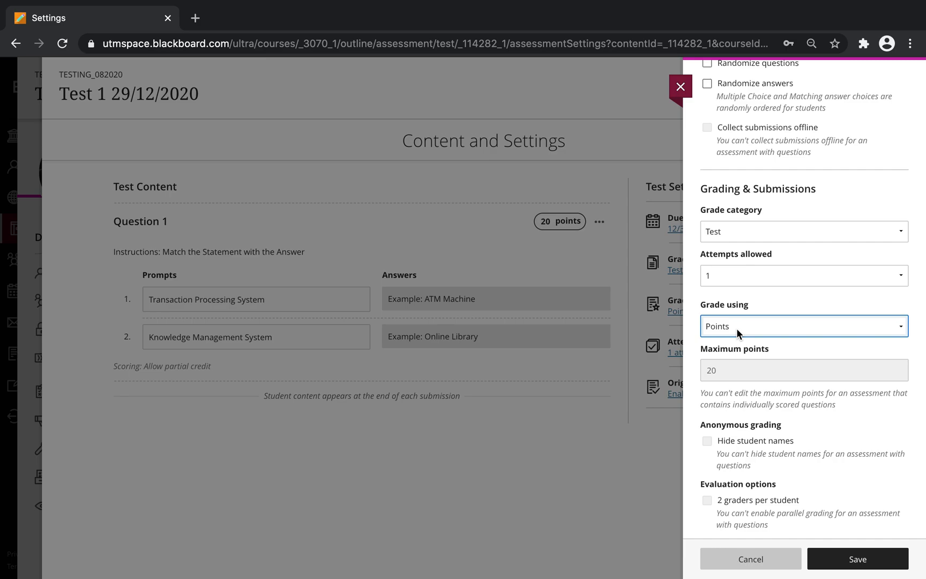
pyautogui.doubleClick(725, 372)
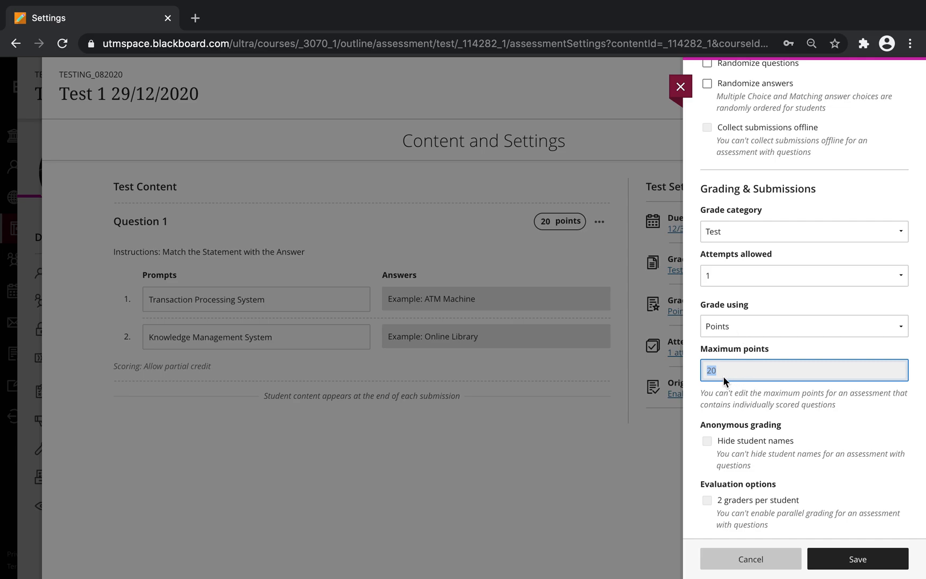
pyautogui.scroll(-5, 733, 405)
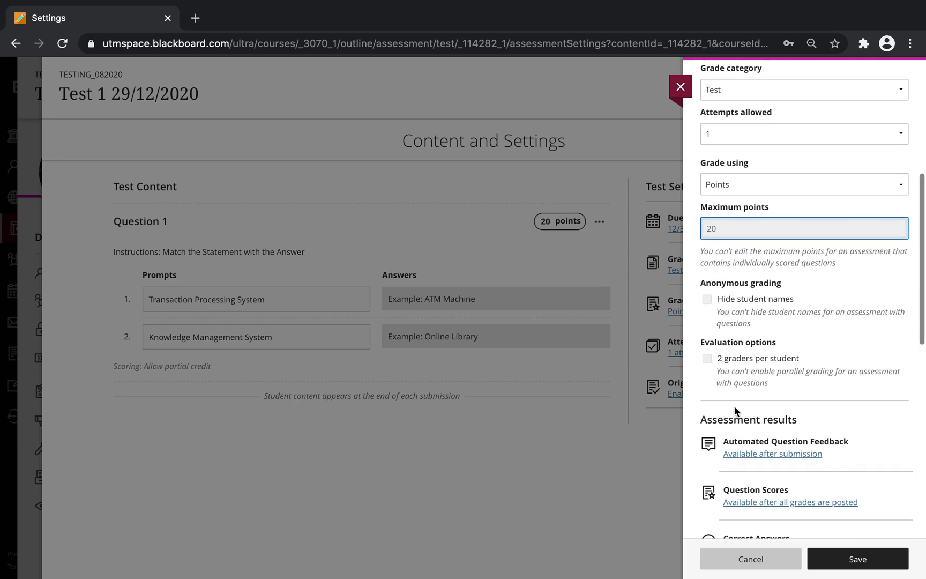
pyautogui.scroll(-5, 734, 405)
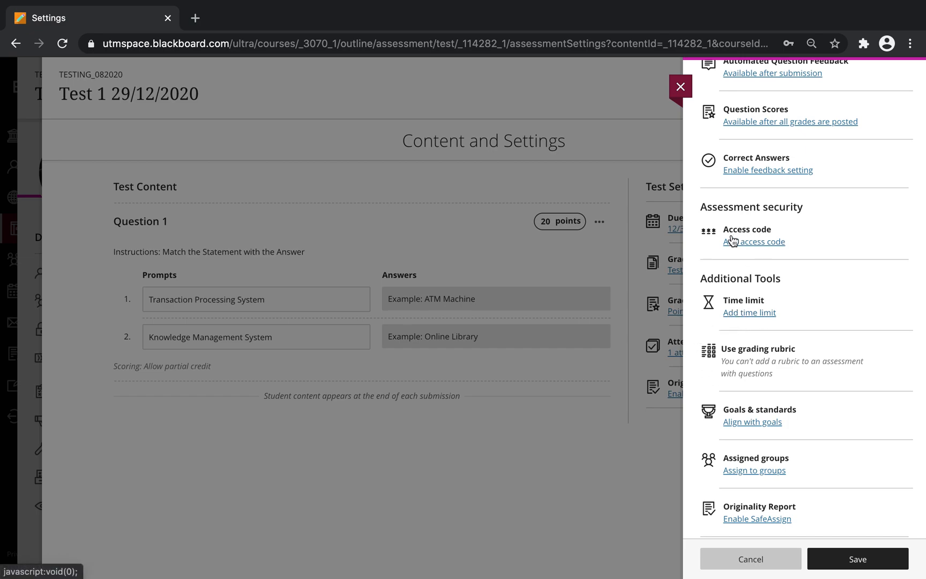
# Step: Turn the test's access code on, then back off, and confirm with Continue
pyautogui.click(760, 245)
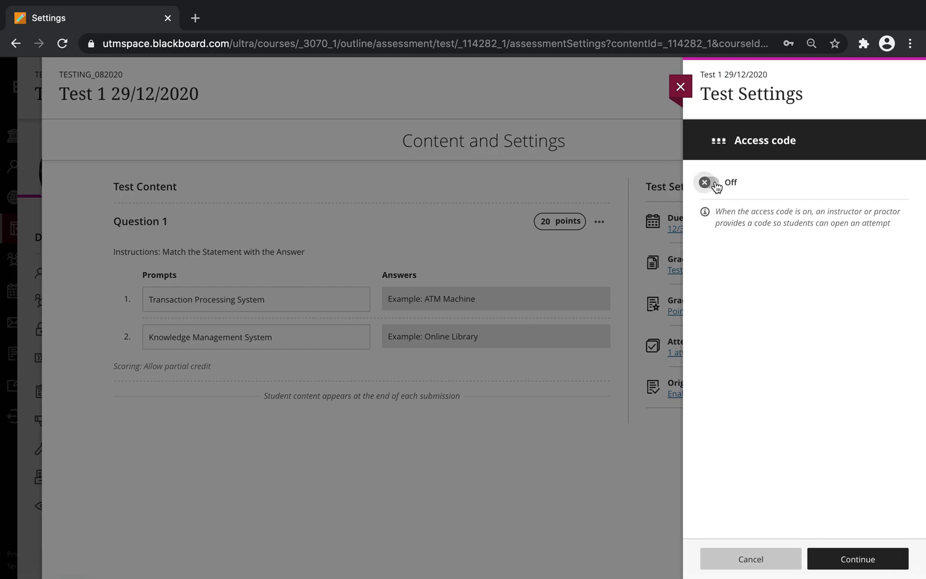
pyautogui.click(716, 182)
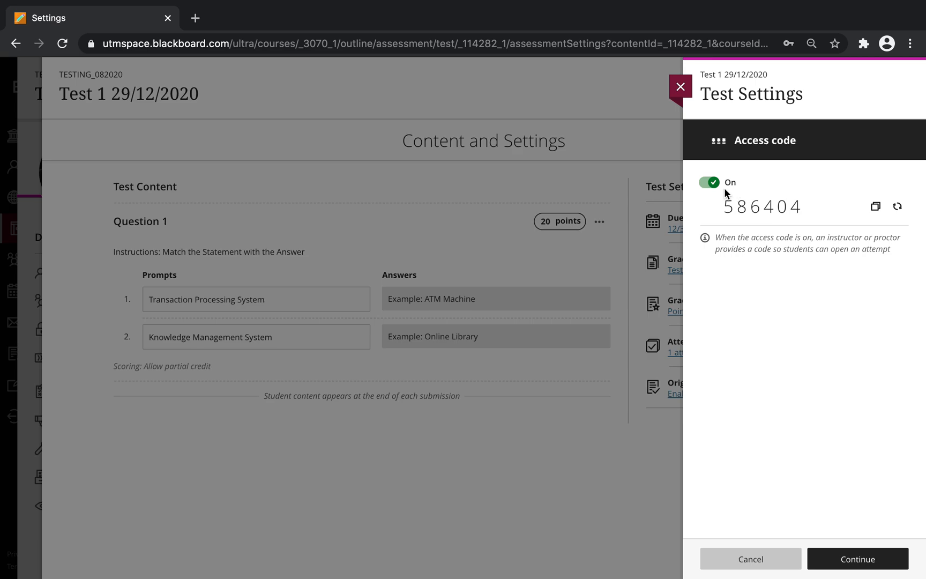
pyautogui.click(709, 183)
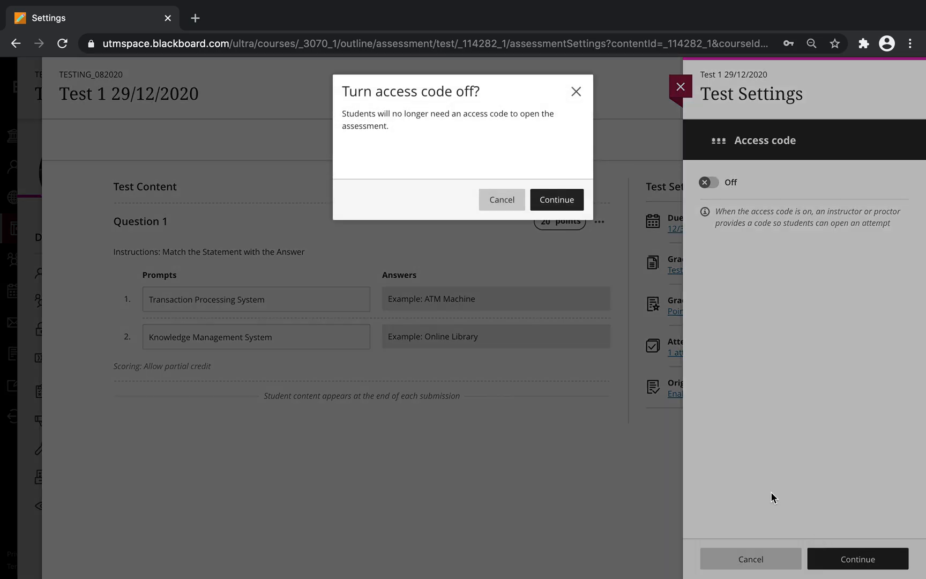
pyautogui.click(566, 201)
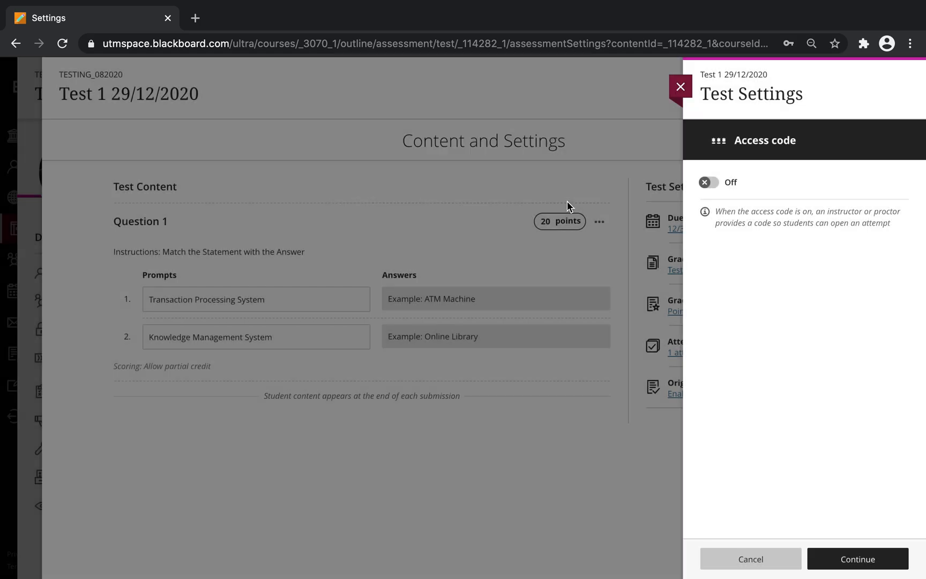
# Step: Apply the 12/29/20 11:30 AM due date, Test grade category, points grading and single attempt
pyautogui.scroll(-15, 754, 445)
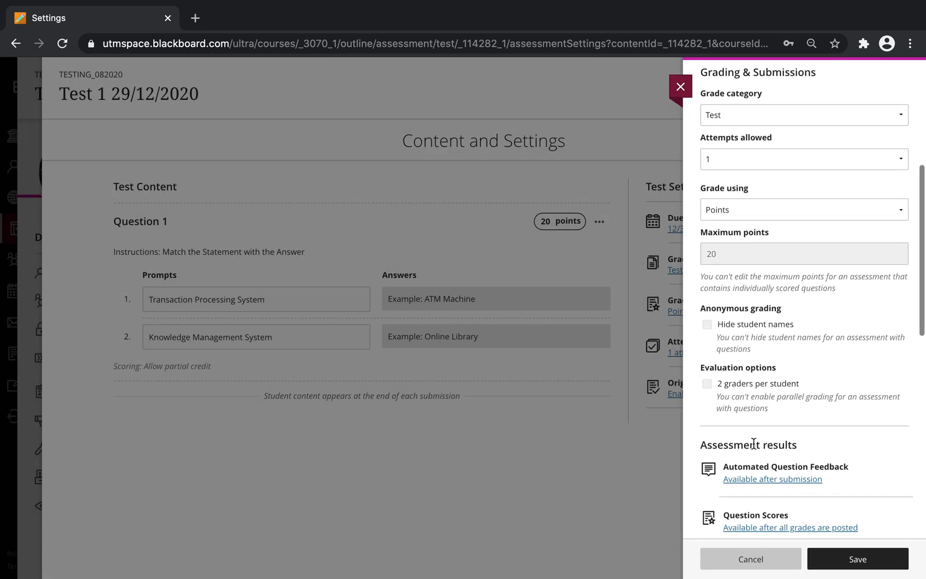
pyautogui.scroll(-2, 753, 442)
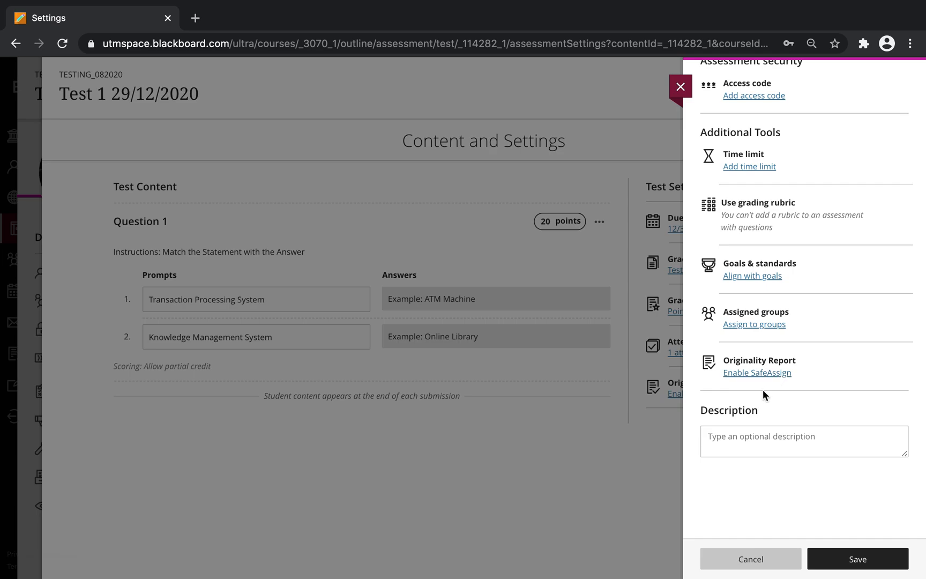
pyautogui.scroll(15, 762, 388)
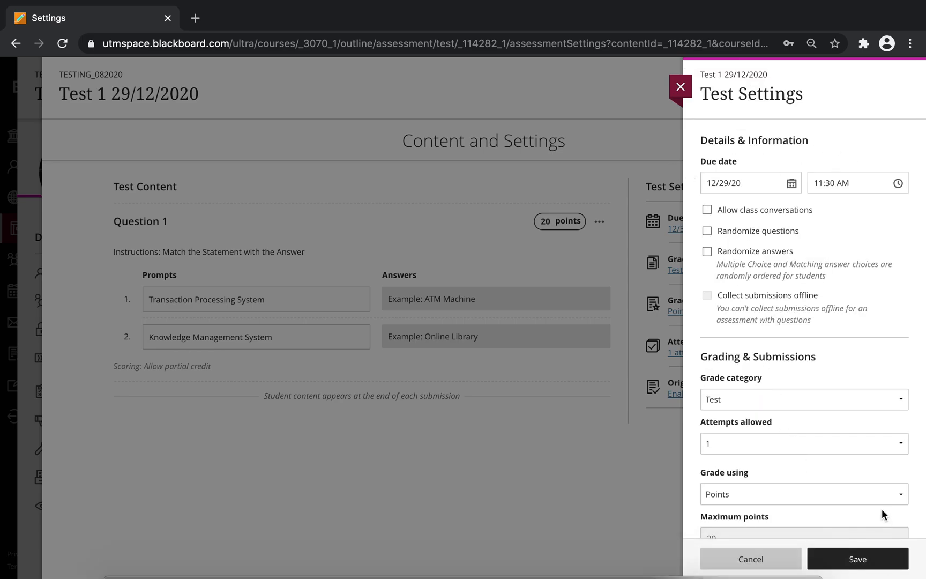
pyautogui.click(867, 560)
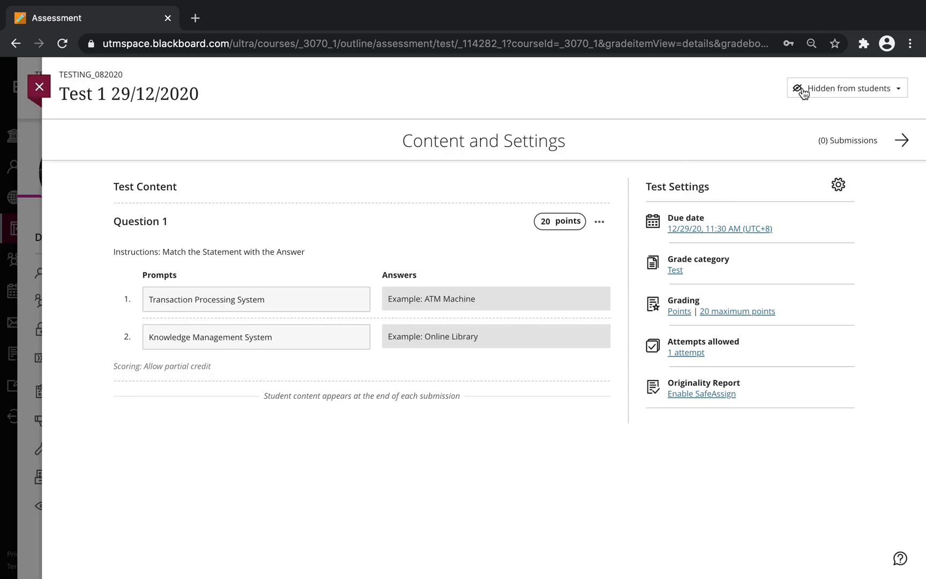
# Step: Switch Test 1 to Conditional availability with a Date/Time 'Show on' condition
pyautogui.click(845, 92)
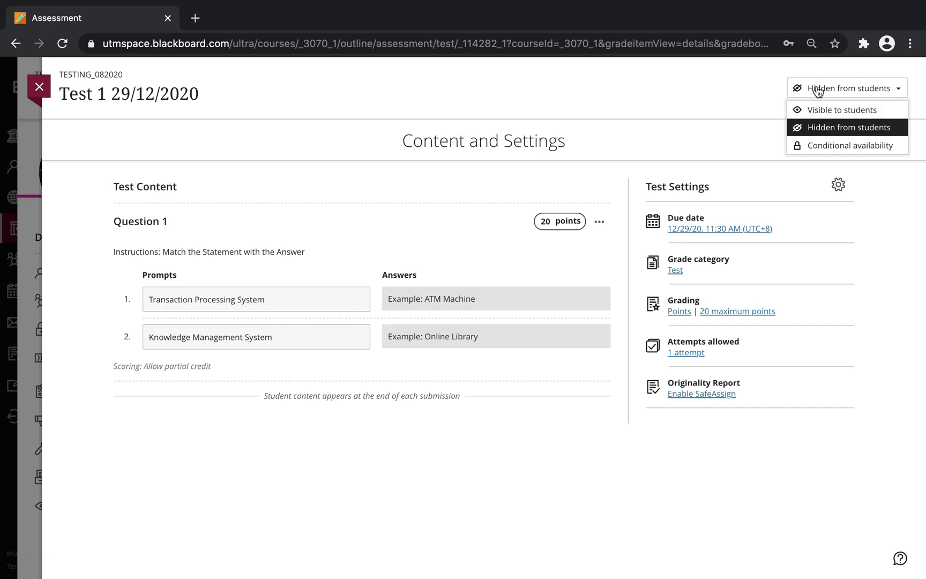
pyautogui.click(820, 148)
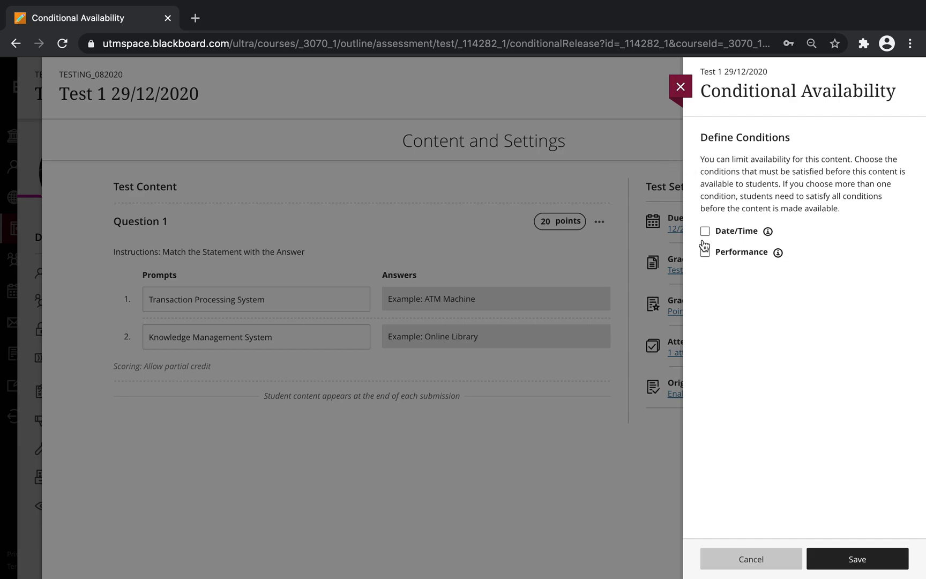
pyautogui.click(706, 235)
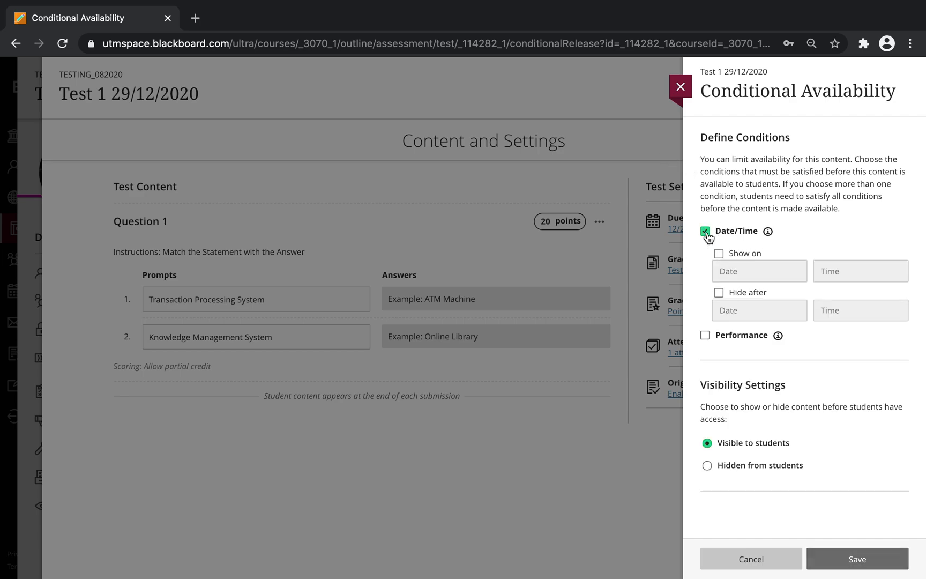
pyautogui.click(719, 255)
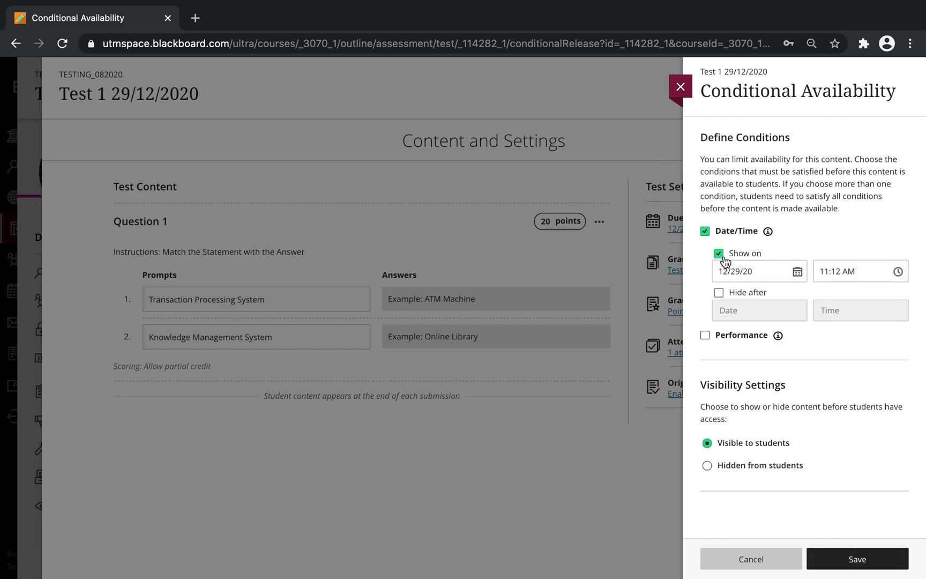
# Step: Set the show-on time to 11:20 AM on 12/29/20 and save the availability
pyautogui.click(898, 272)
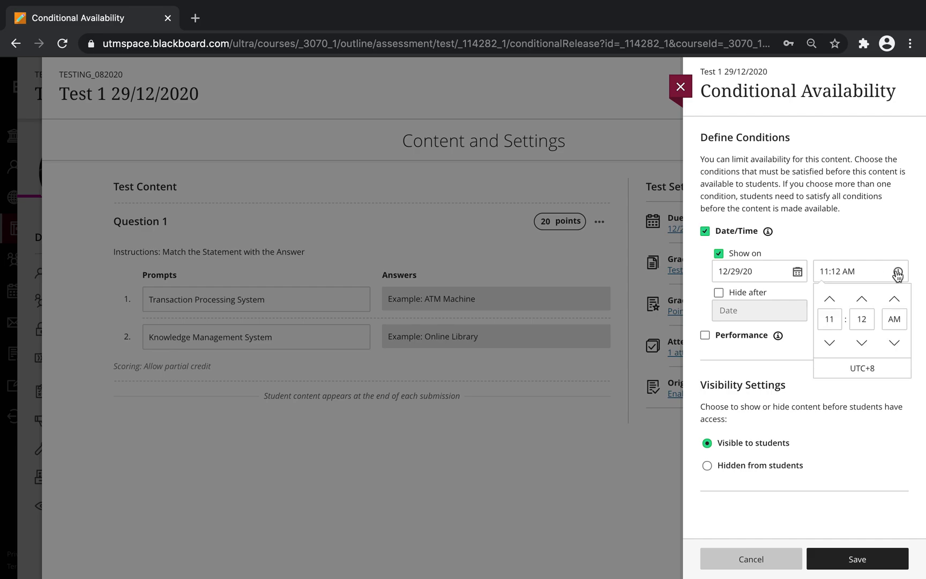
pyautogui.click(857, 319)
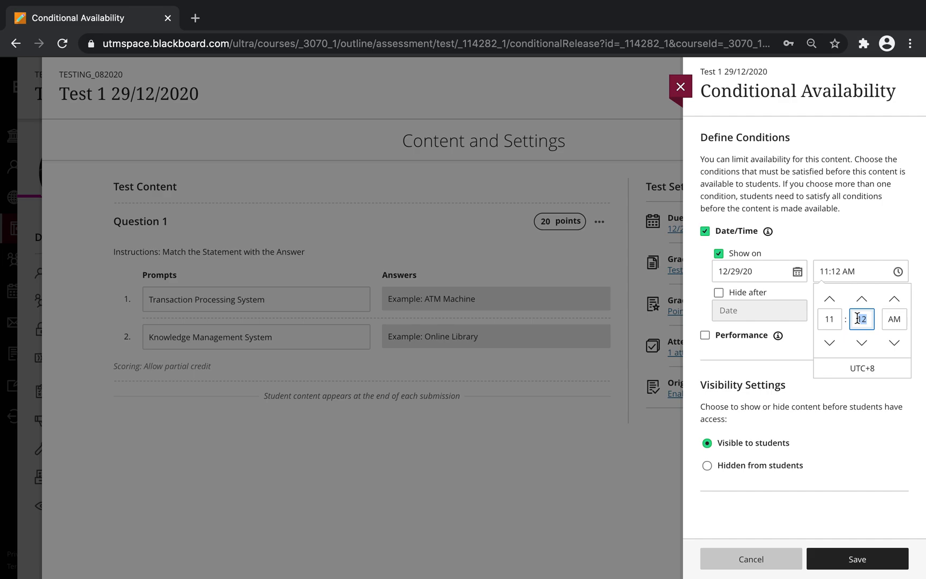
pyautogui.write('00')
pyautogui.click(844, 235)
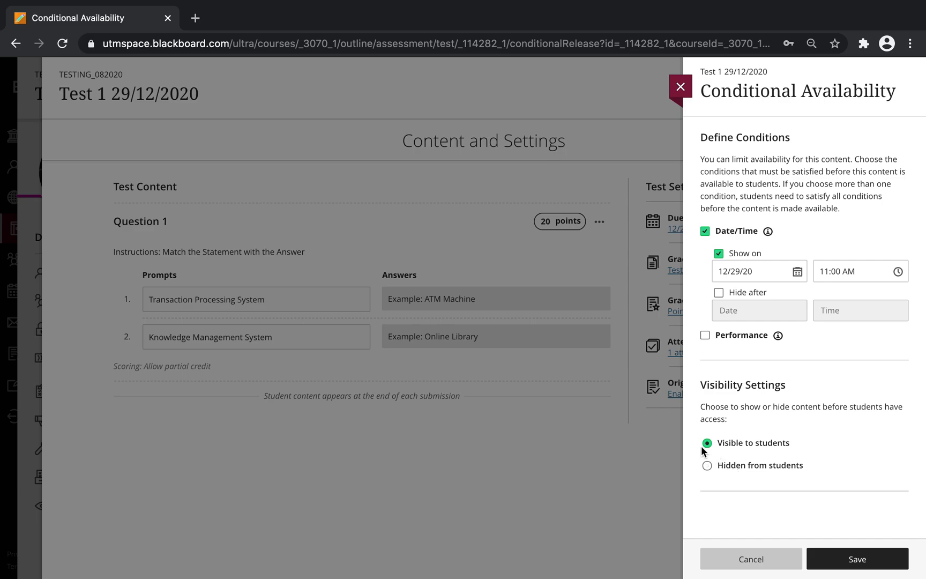
pyautogui.click(898, 272)
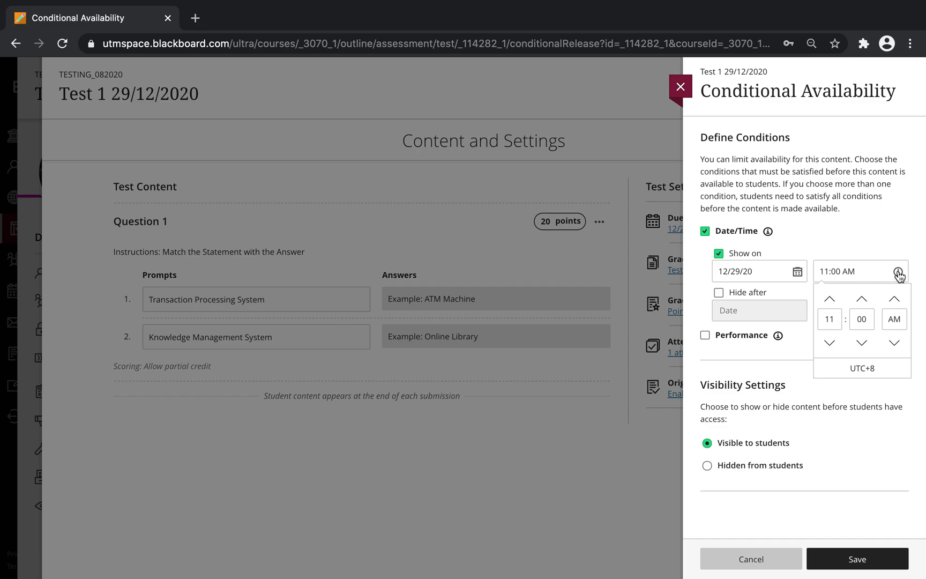
pyautogui.click(858, 318)
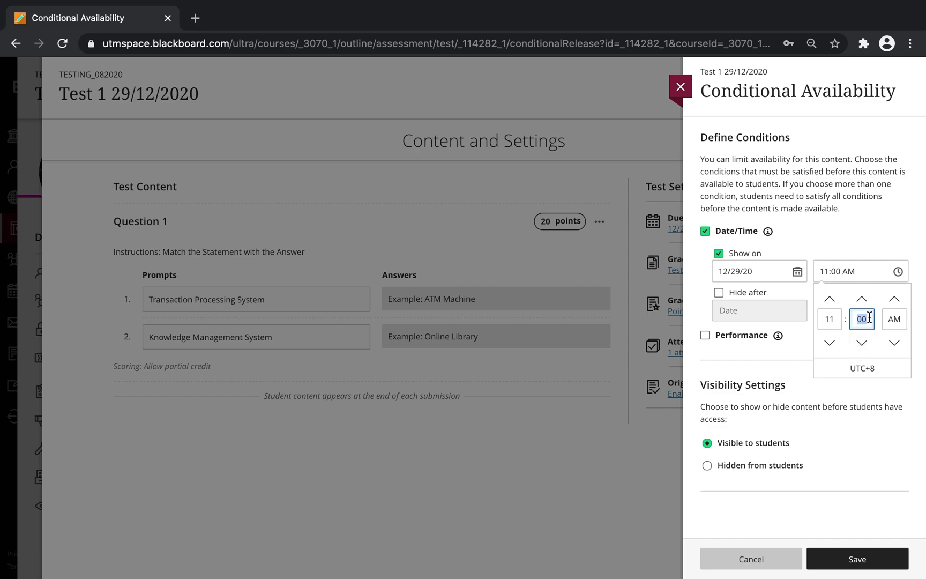
pyautogui.write('20')
pyautogui.click(867, 387)
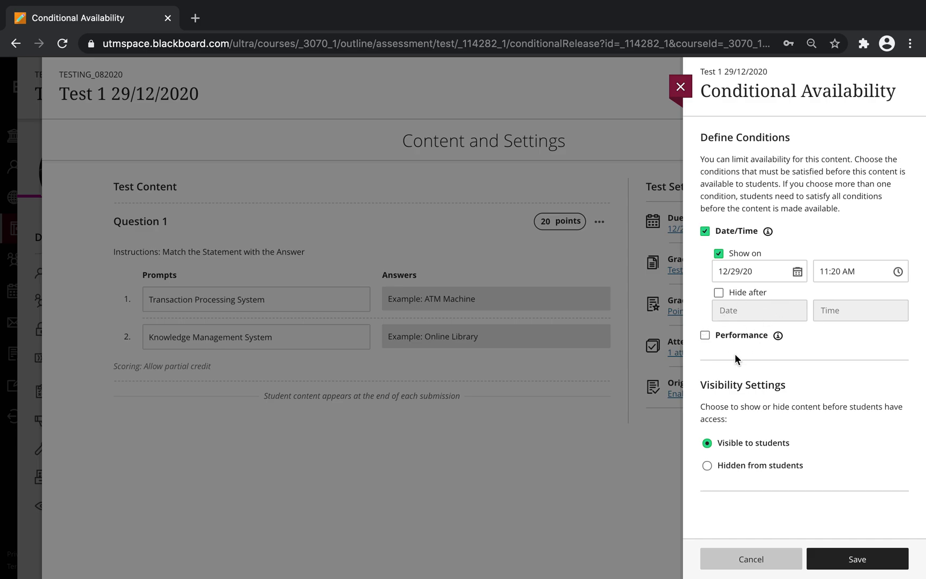
pyautogui.click(856, 560)
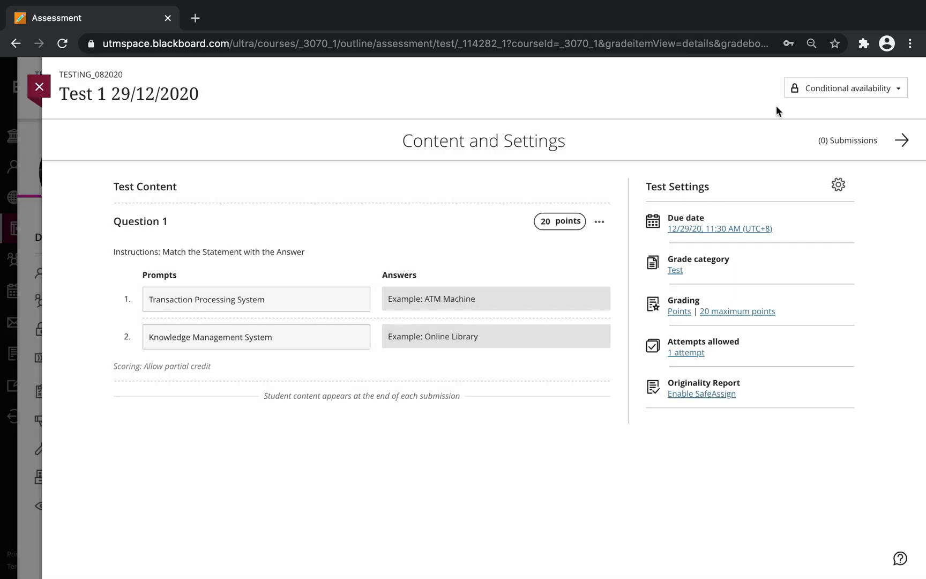
# Step: Confirm the date-based availability, then clear 'Example: ATM Machine' from Question 1's first answer
pyautogui.click(42, 91)
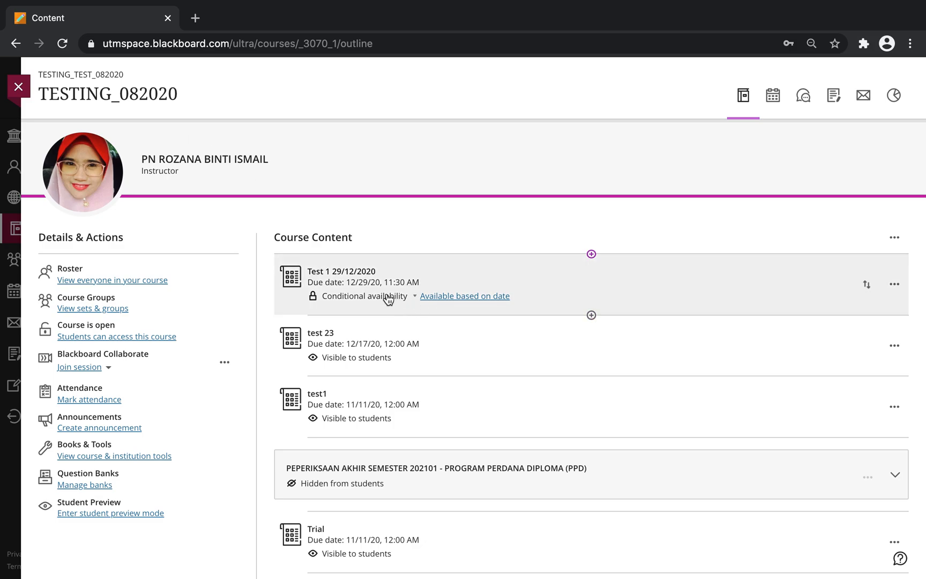
pyautogui.moveTo(436, 300)
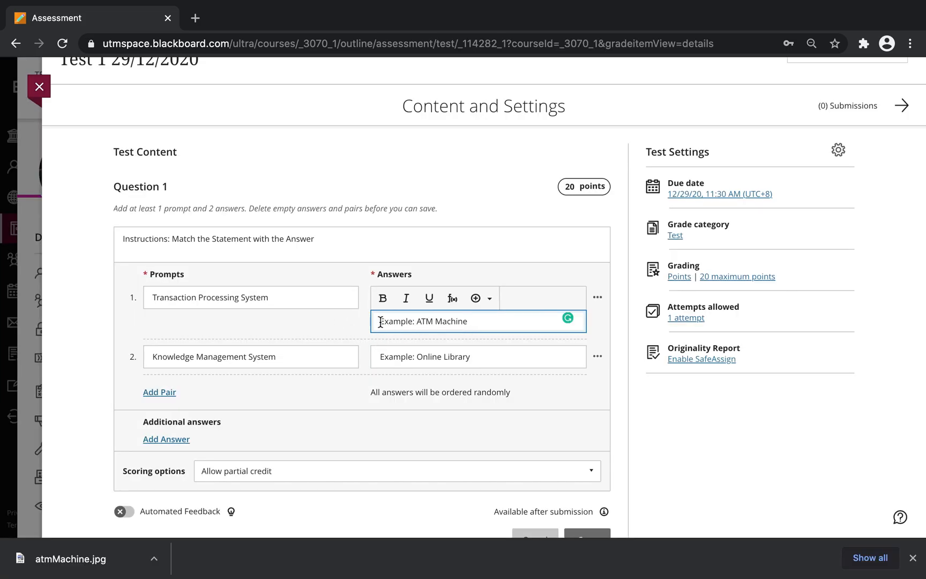
pyautogui.moveTo(381, 321)
pyautogui.mouseDown()
pyautogui.moveTo(490, 321)
pyautogui.moveTo(370, 325)
pyautogui.mouseUp()
pyautogui.click(479, 322)
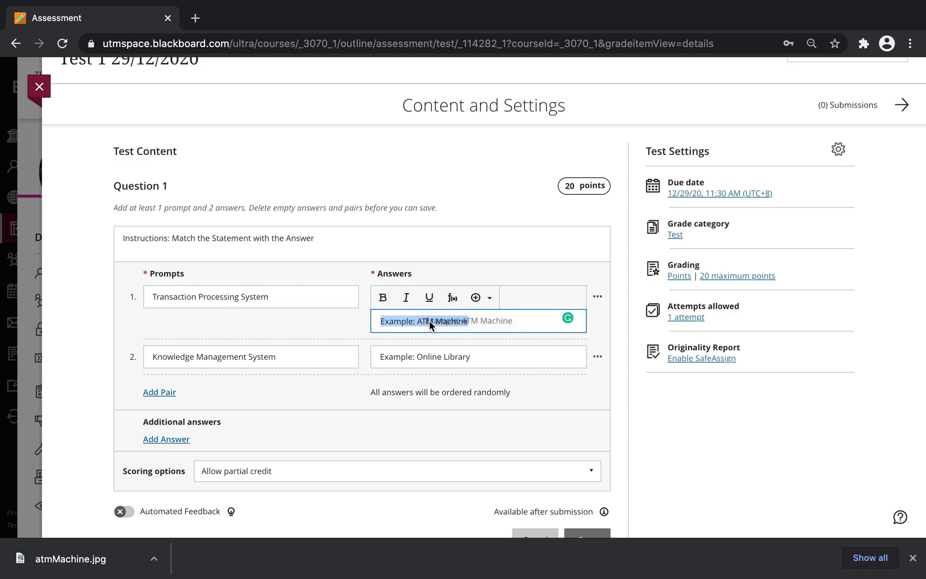
pyautogui.click(479, 324)
pyautogui.moveTo(478, 323); pyautogui.dragTo(369, 324)
pyautogui.press('BackSpace')
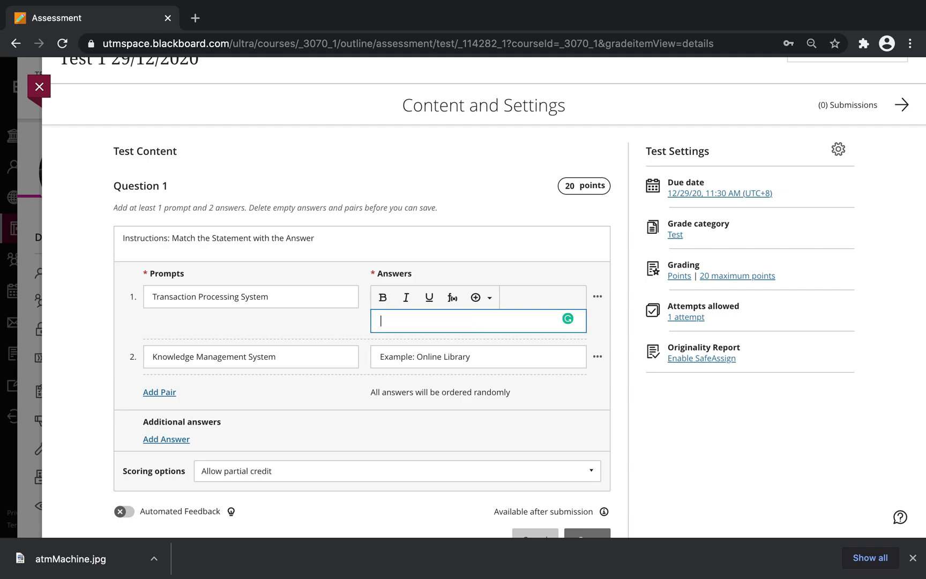
# Step: Insert atmMachine.jpg from Documents into the first answer as an inline image
pyautogui.click(489, 300)
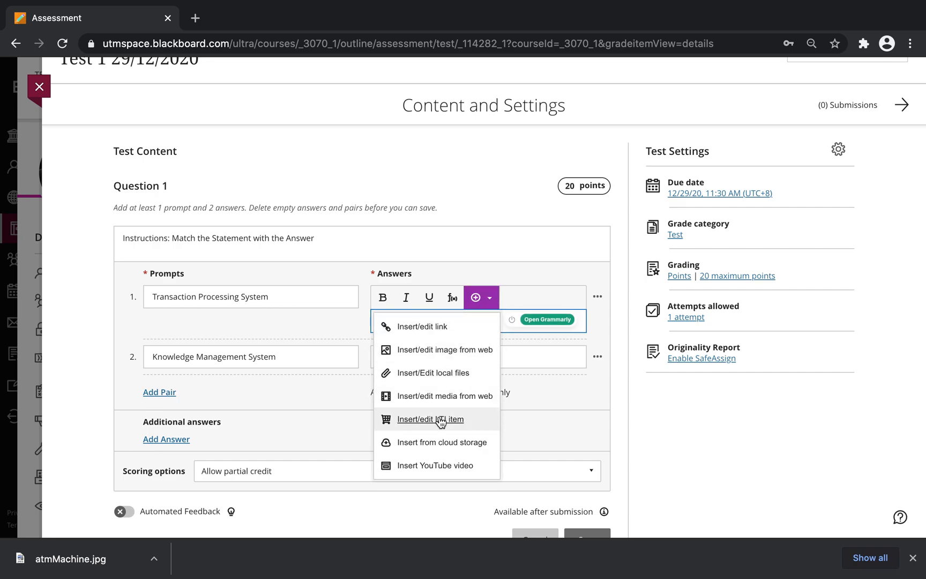
pyautogui.click(415, 377)
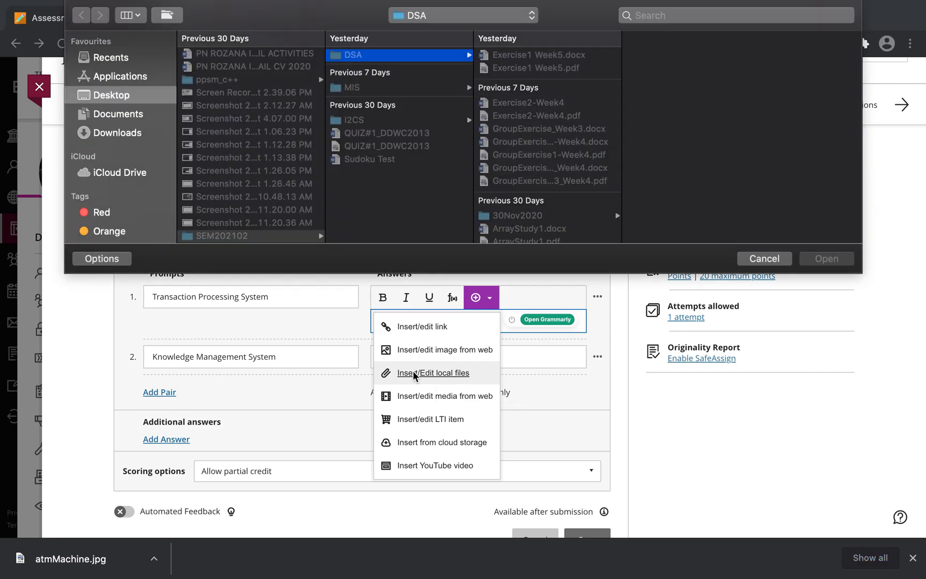
pyautogui.click(126, 119)
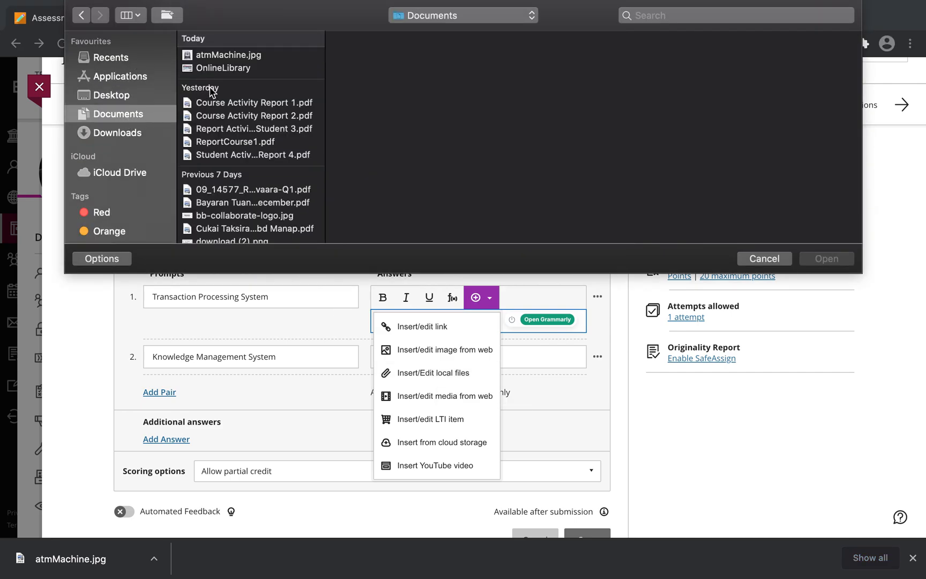
pyautogui.click(228, 56)
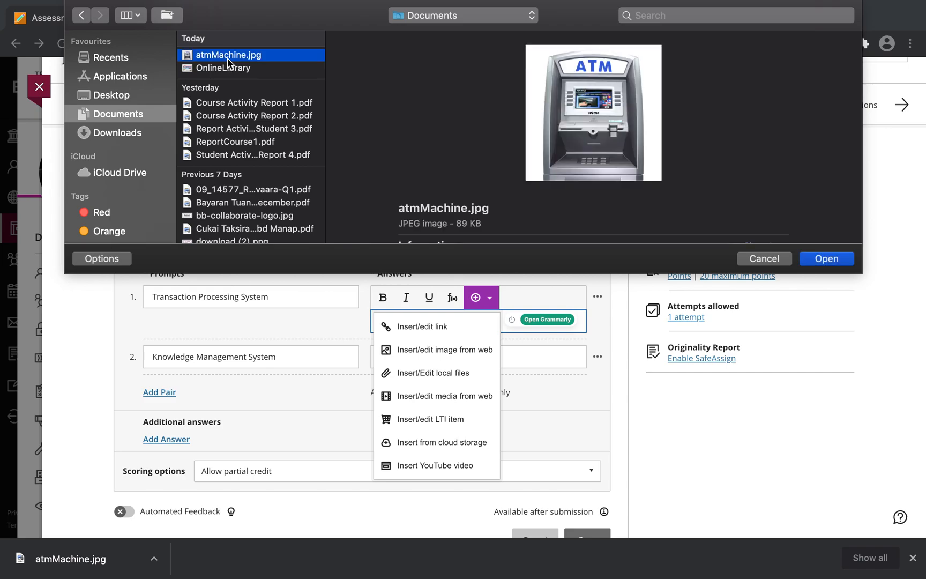
pyautogui.click(825, 259)
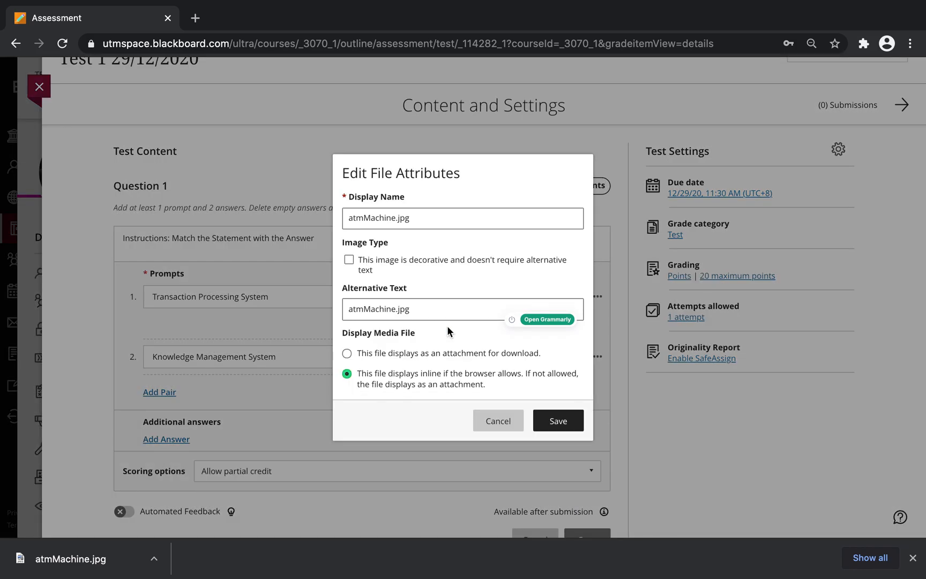
pyautogui.click(554, 429)
# Step: Remove the empty line below the ATM image and finish the first answer
pyautogui.scroll(-5, 435, 348)
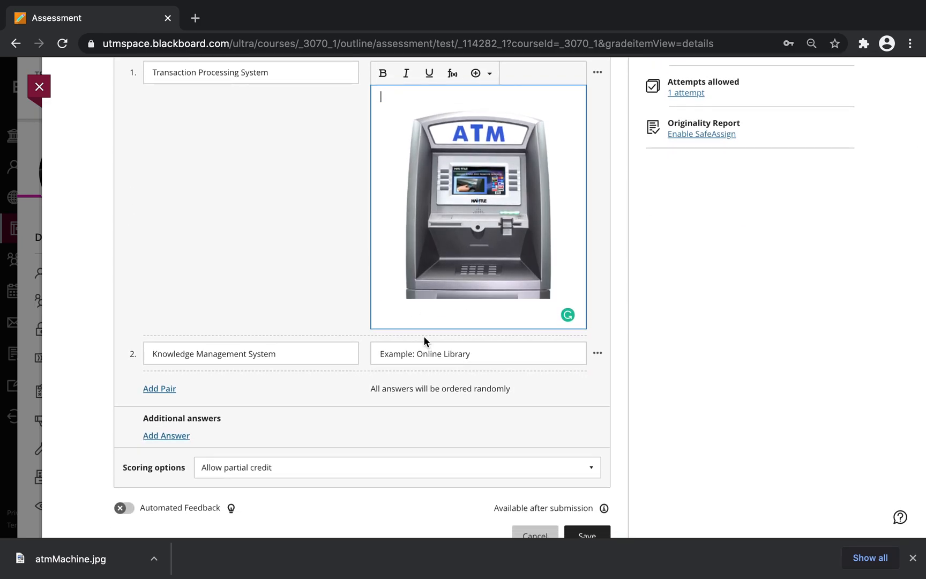
pyautogui.press('BackSpace')
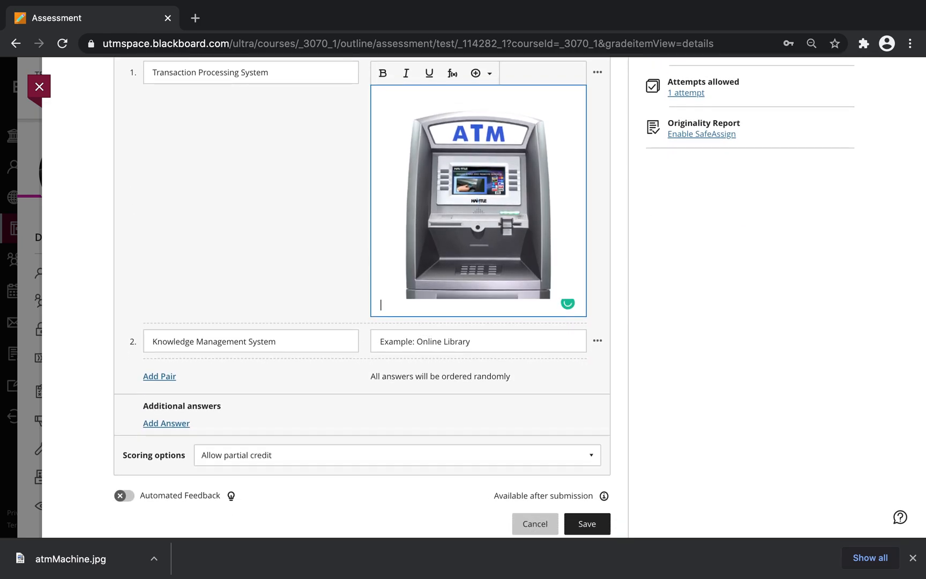
pyautogui.click(321, 283)
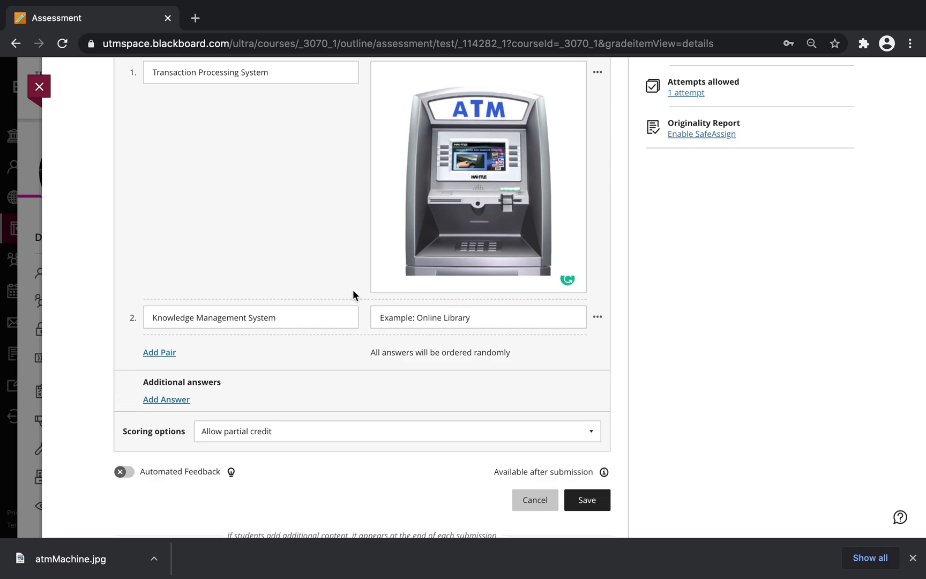
pyautogui.scroll(2, 353, 295)
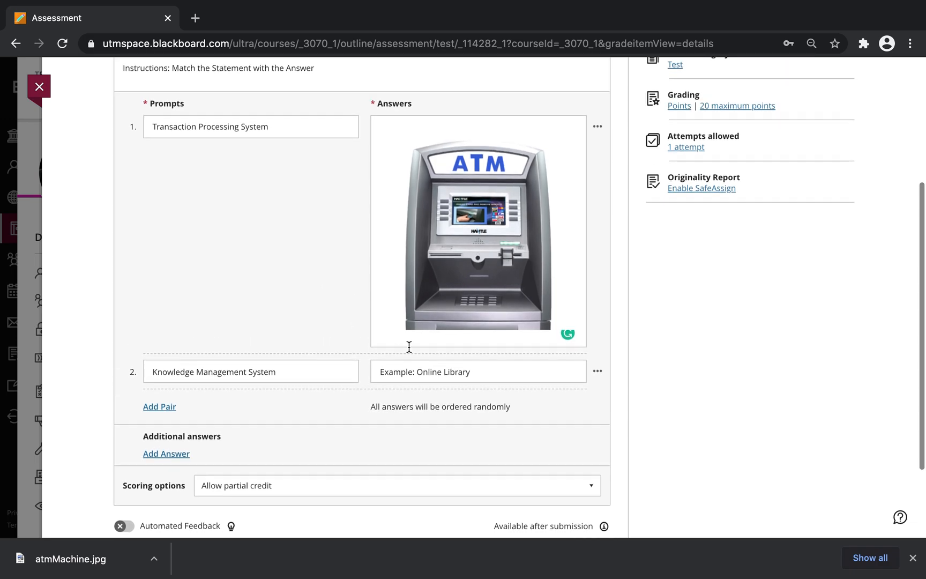
pyautogui.click(471, 371)
# Step: Delete 'Example: Online Library' from the second answer, leaving it empty
pyautogui.moveTo(491, 374); pyautogui.dragTo(360, 375)
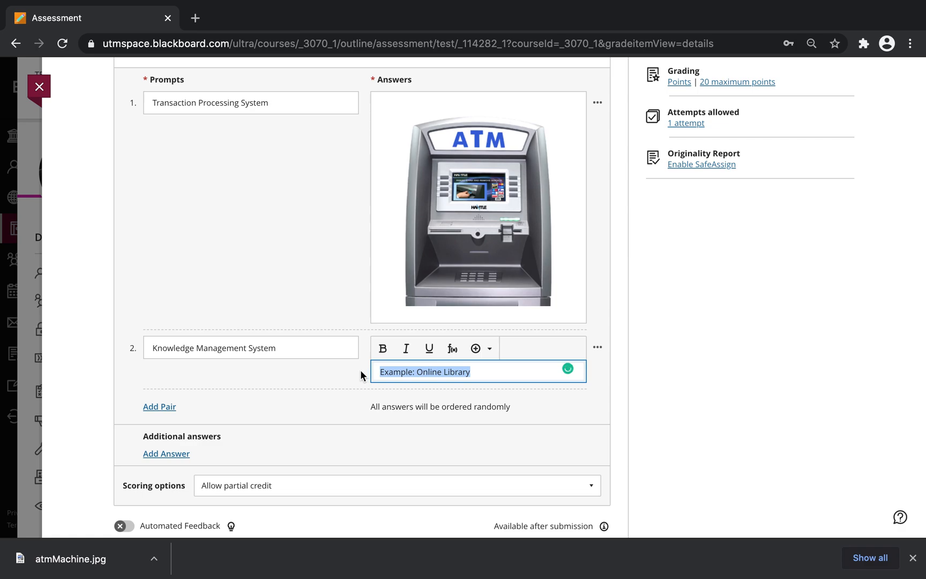
pyautogui.press('BackSpace')
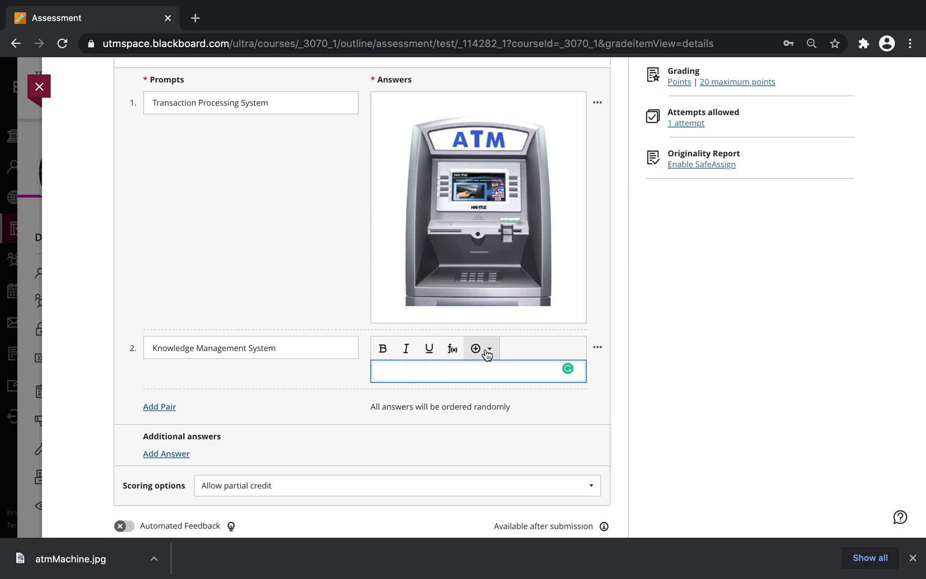
pyautogui.click(486, 353)
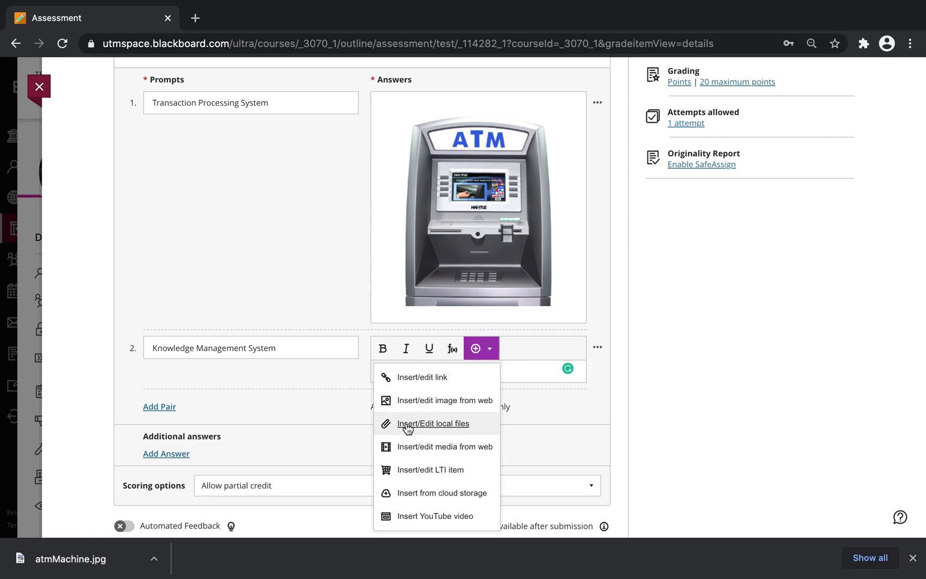
pyautogui.click(490, 349)
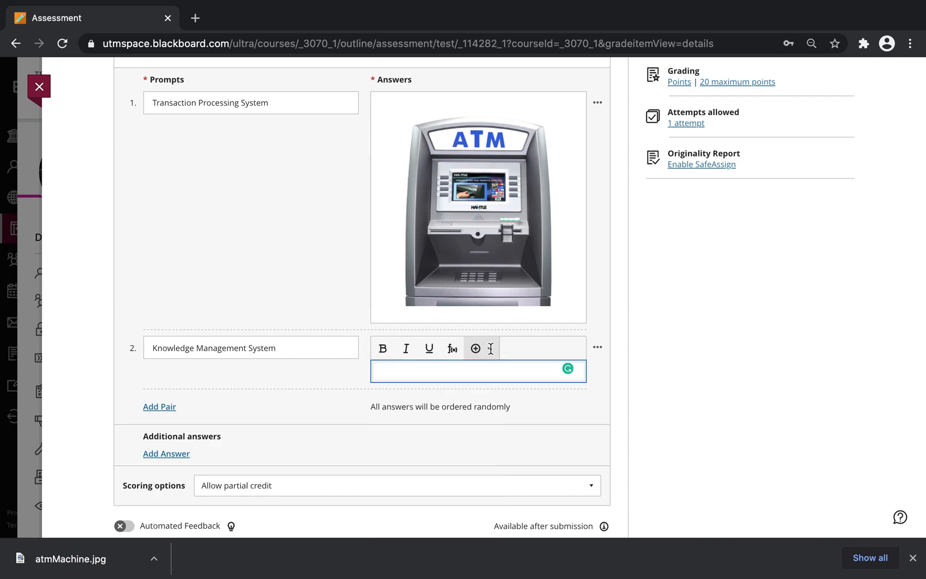
pyautogui.click(490, 349)
# Step: Insert the OnlineLibrary image from the computer into the second answer
pyautogui.click(490, 327)
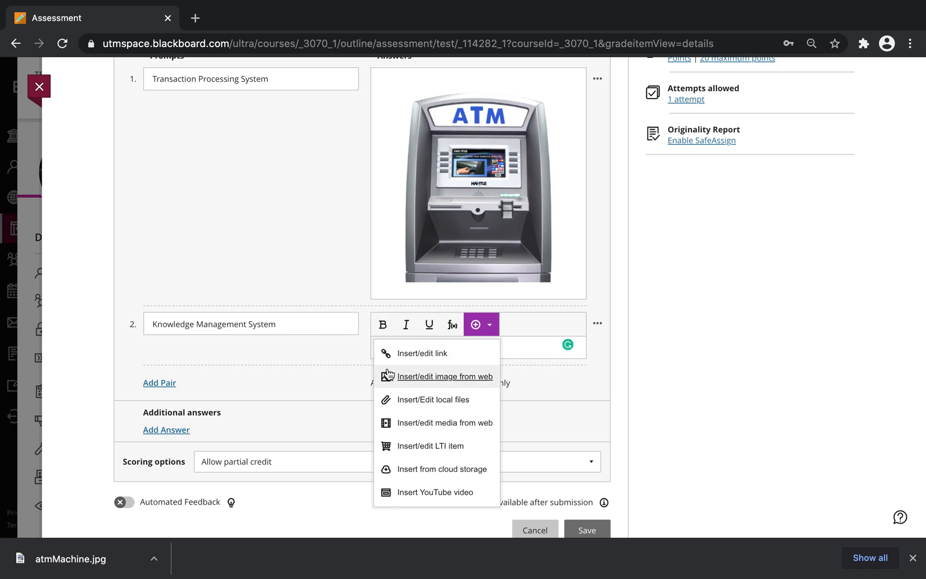
pyautogui.click(411, 400)
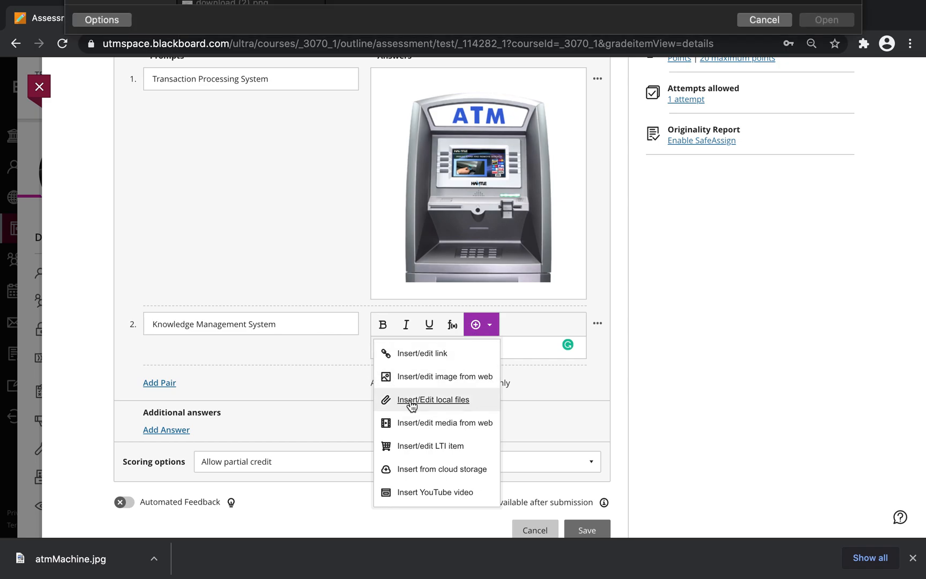
pyautogui.click(214, 68)
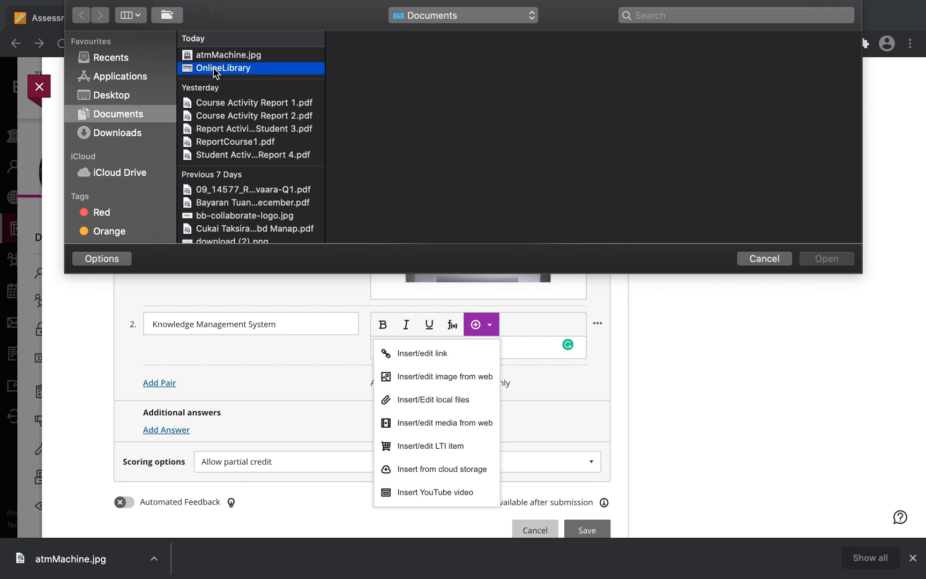
pyautogui.click(827, 258)
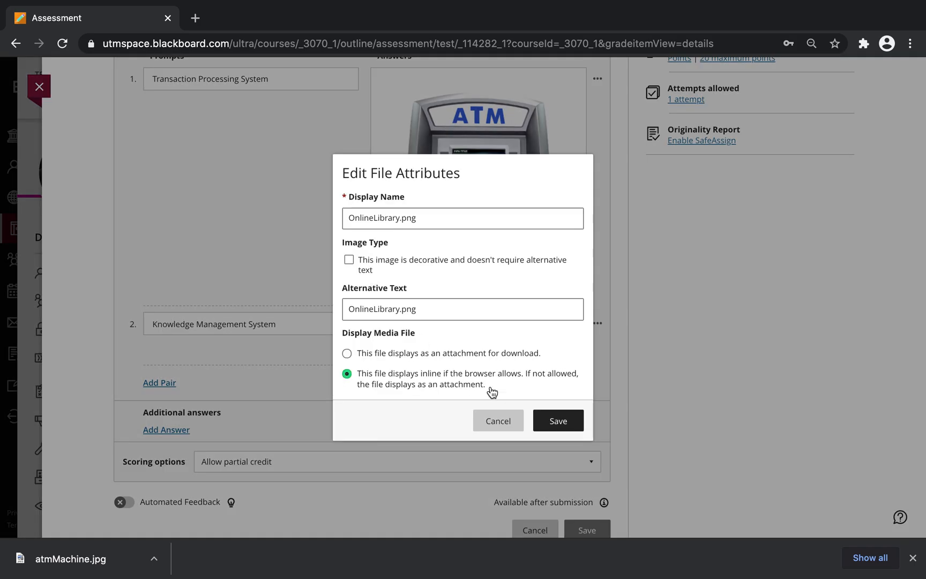
pyautogui.click(551, 419)
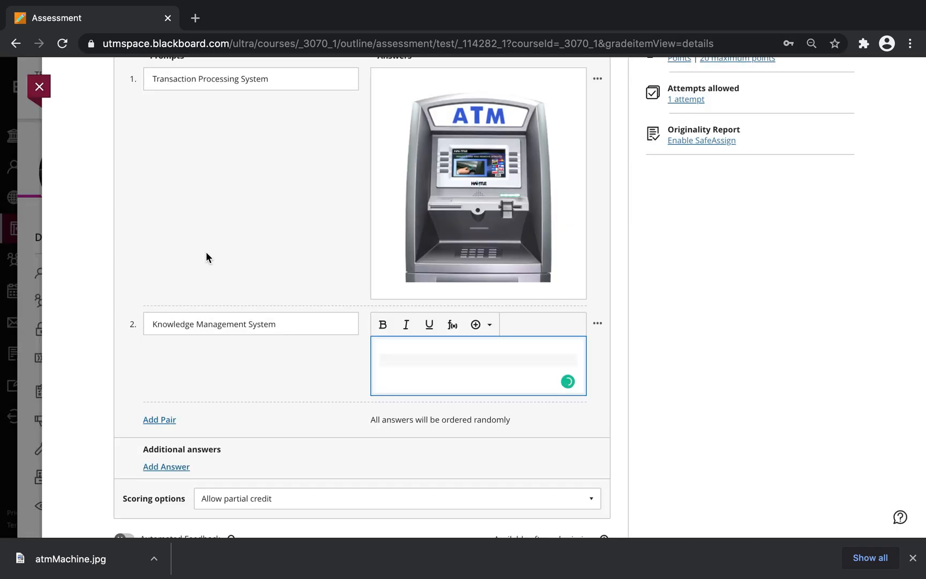
# Step: Save the matching question with its ATM and Online Library image answers
pyautogui.scroll(-5, 231, 240)
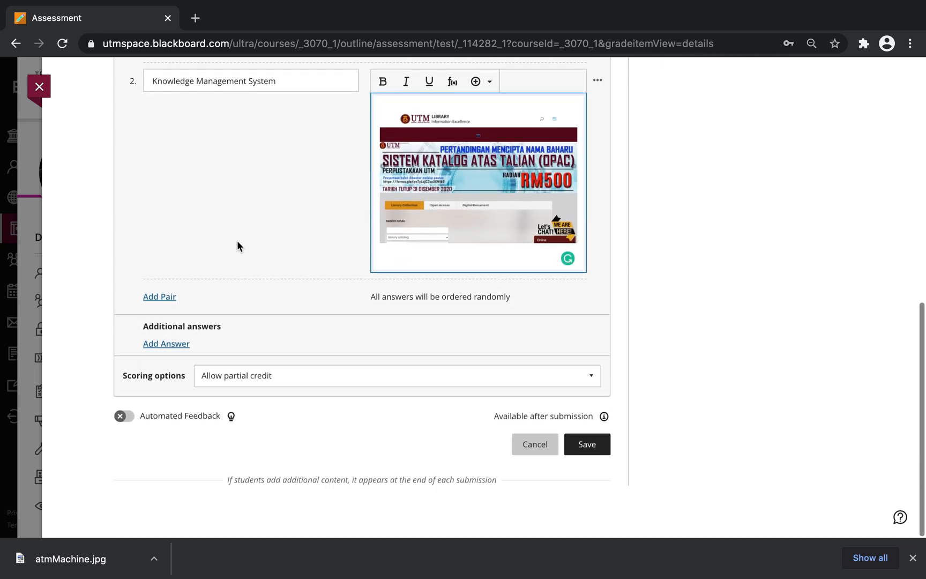
pyautogui.scroll(4, 237, 241)
pyautogui.scroll(3, 237, 245)
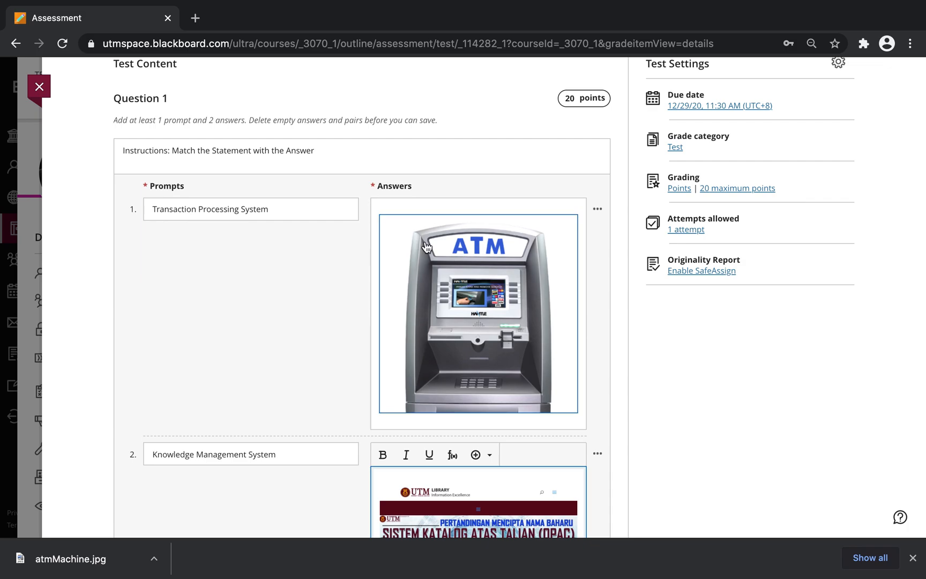
pyautogui.scroll(-7, 515, 157)
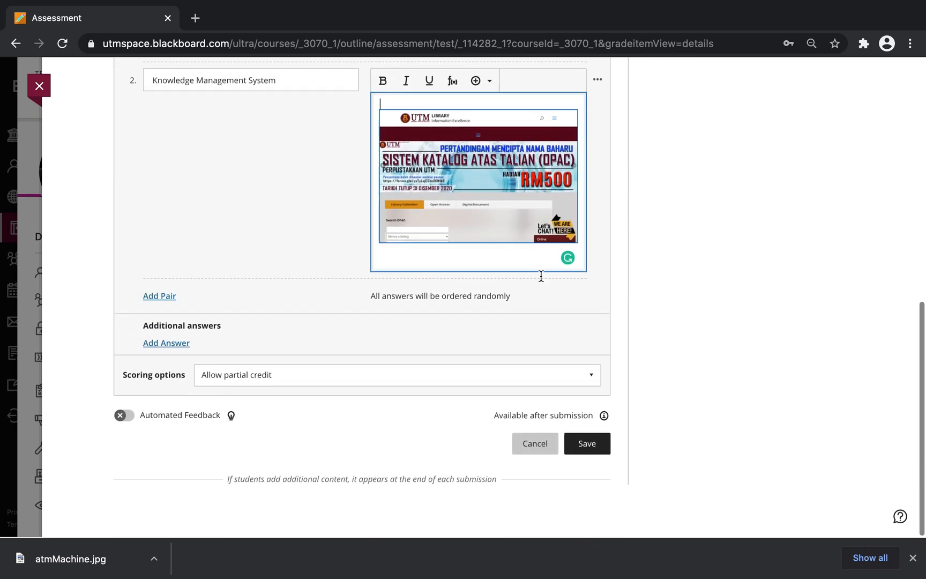
pyautogui.click(586, 449)
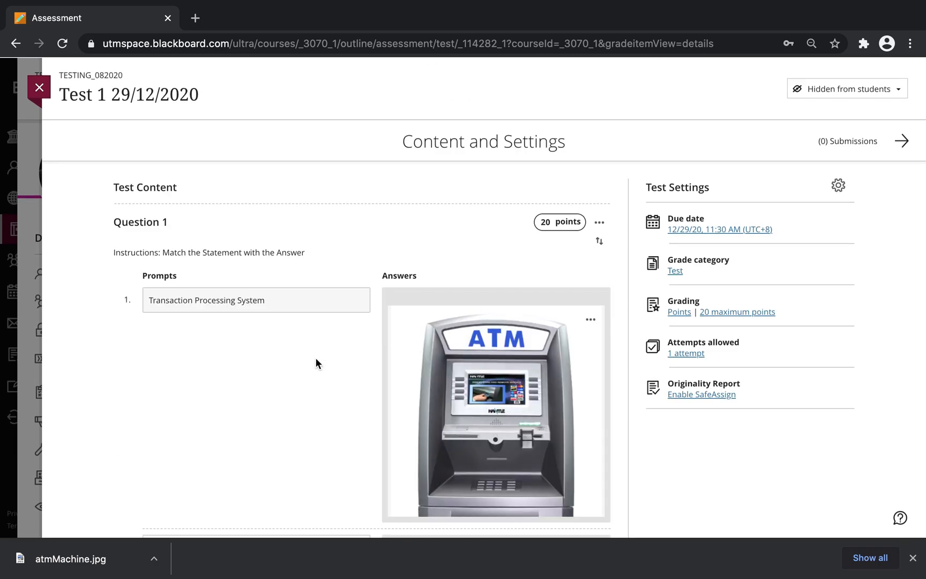
# Step: Review both answers and return to the TESTING_082020 course content list
pyautogui.scroll(-5, 316, 359)
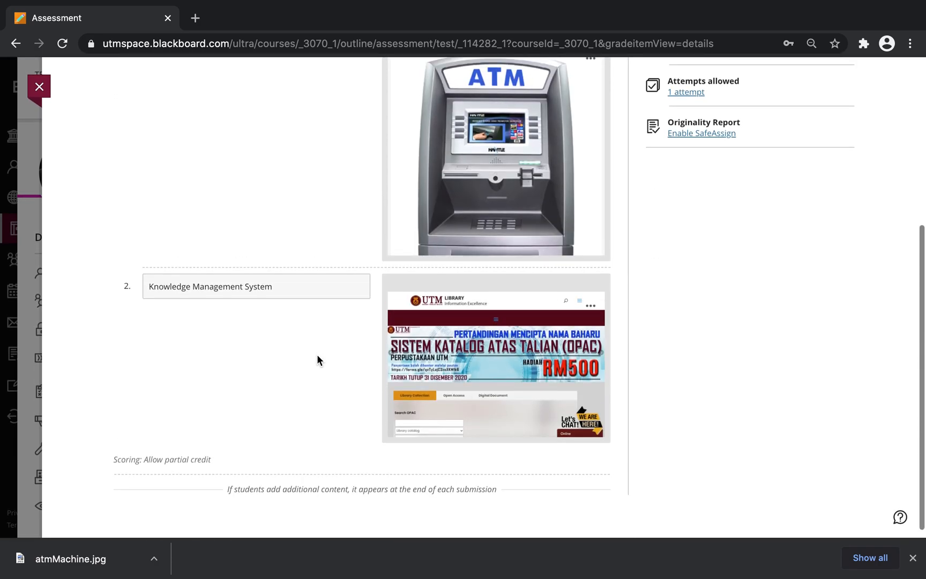
pyautogui.scroll(3, 316, 354)
pyautogui.scroll(-2, 317, 353)
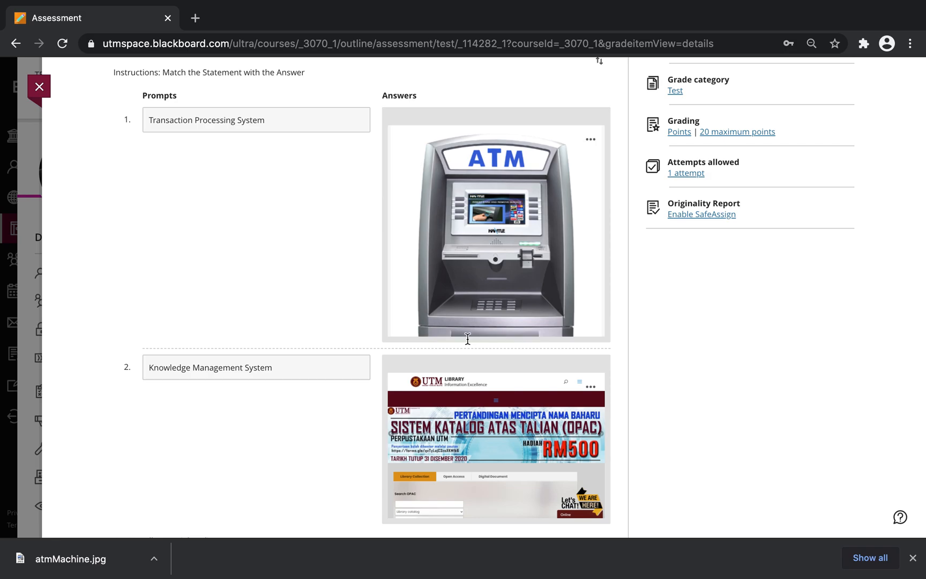
pyautogui.press('super+shift+5')
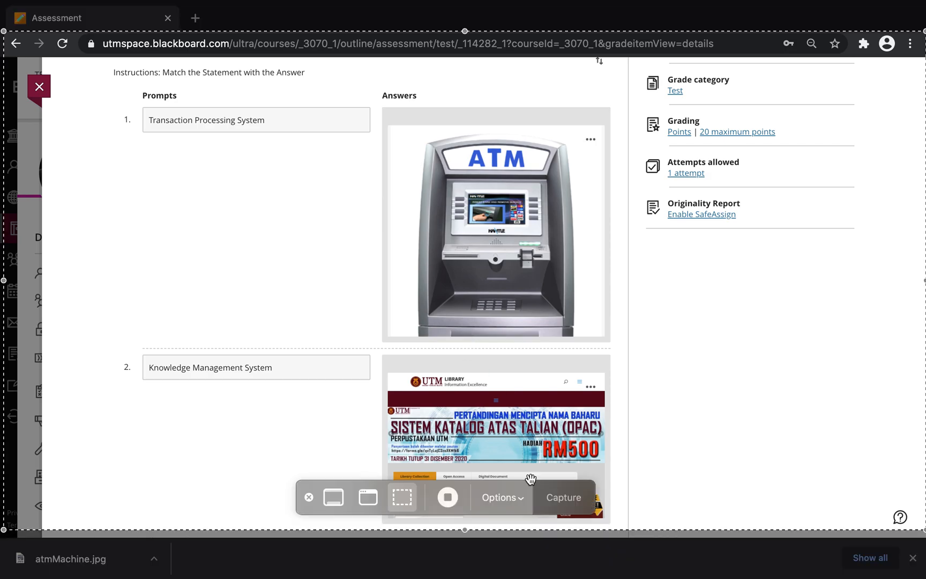
pyautogui.click(444, 499)
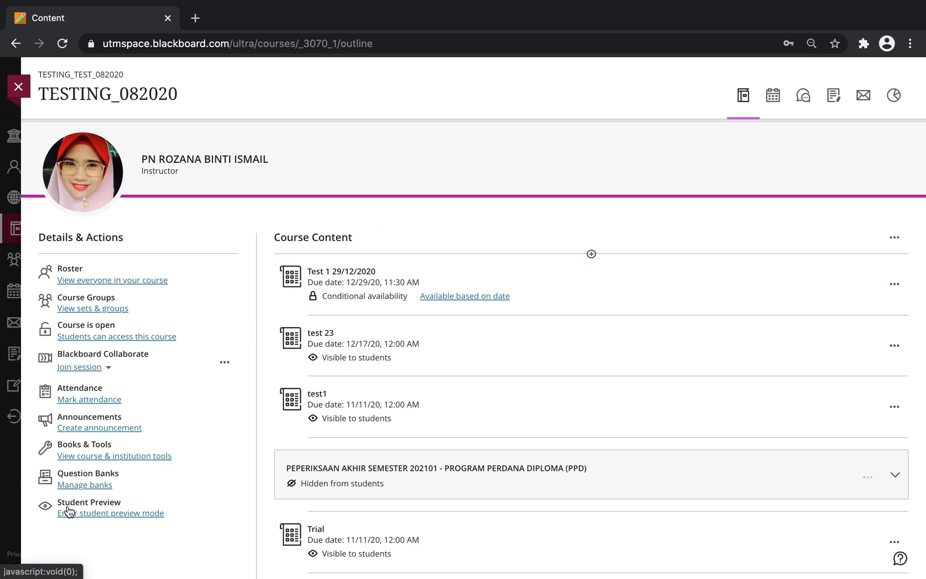
# Step: Preview as a student, check Test 1's 'Content isn't available' message, then exit the preview
pyautogui.click(92, 518)
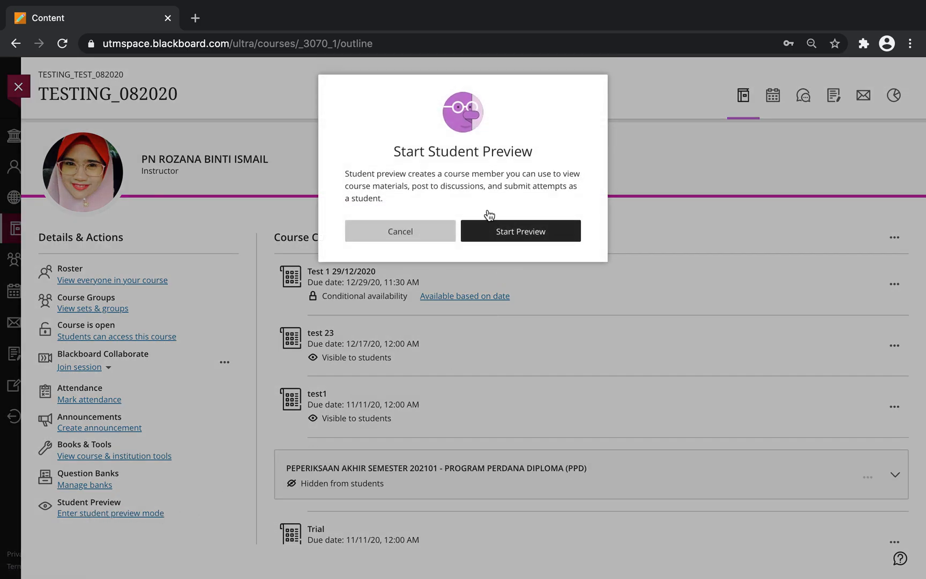
pyautogui.click(519, 230)
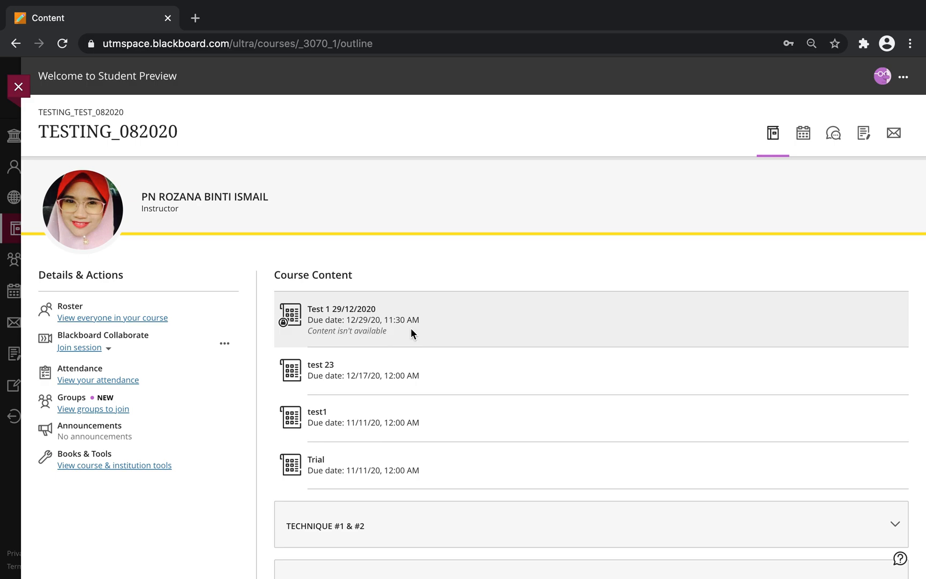
pyautogui.click(354, 331)
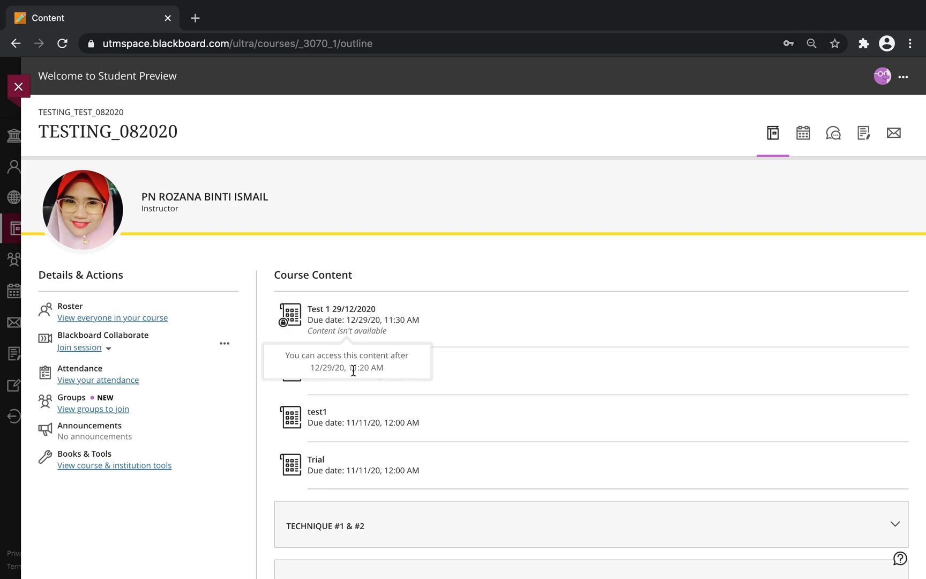
pyautogui.click(332, 310)
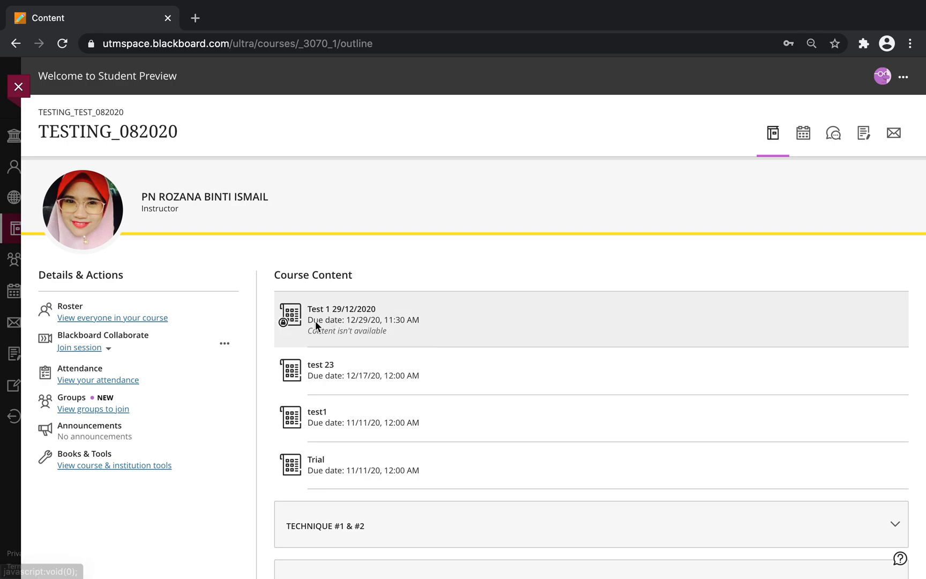
pyautogui.click(903, 78)
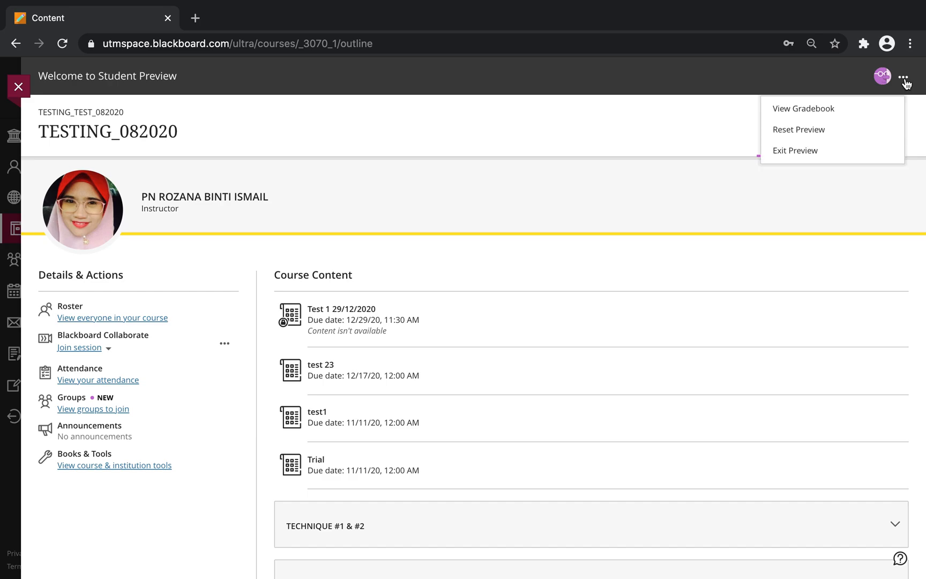
pyautogui.click(801, 152)
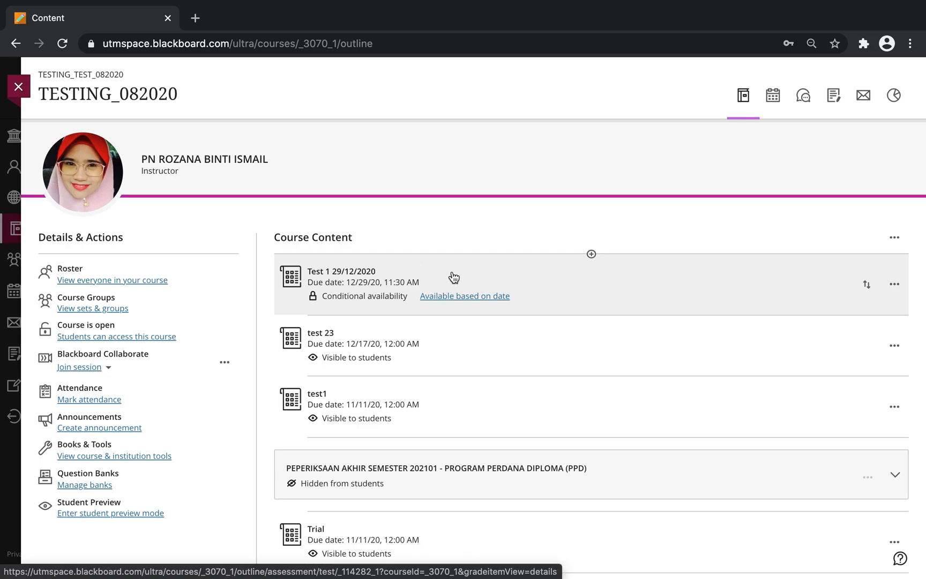
# Step: Set Test 1's conditional availability to Hidden from students until its date, then close it
pyautogui.click(452, 275)
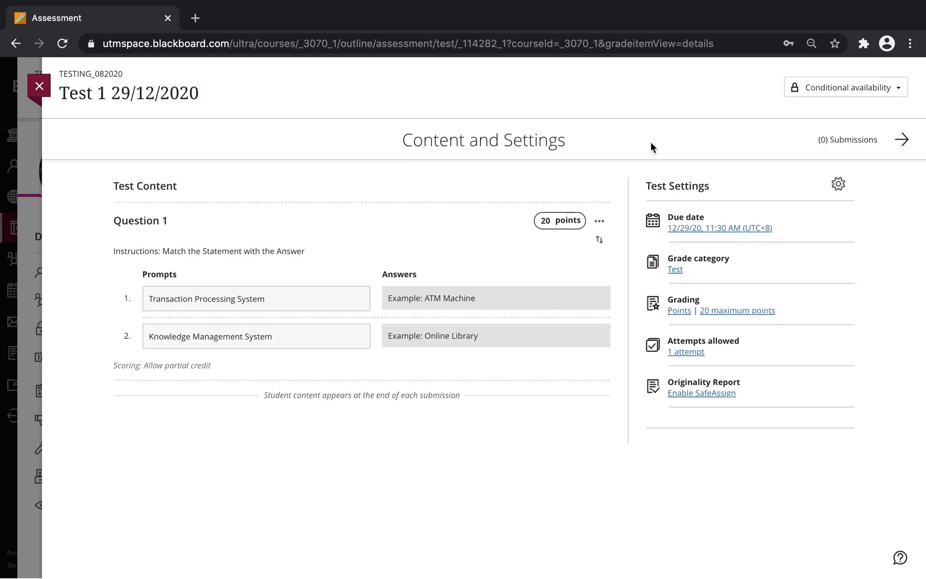
pyautogui.click(851, 94)
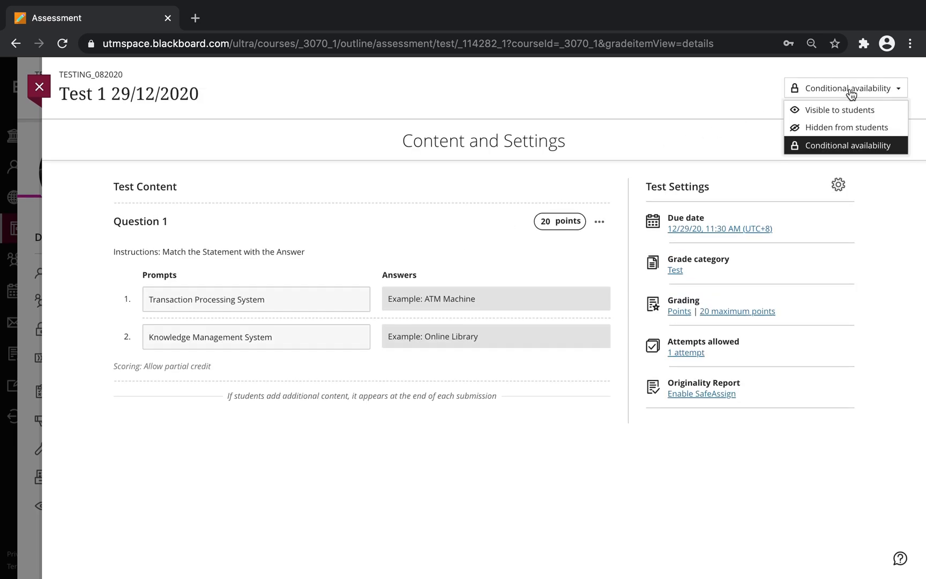
pyautogui.click(835, 149)
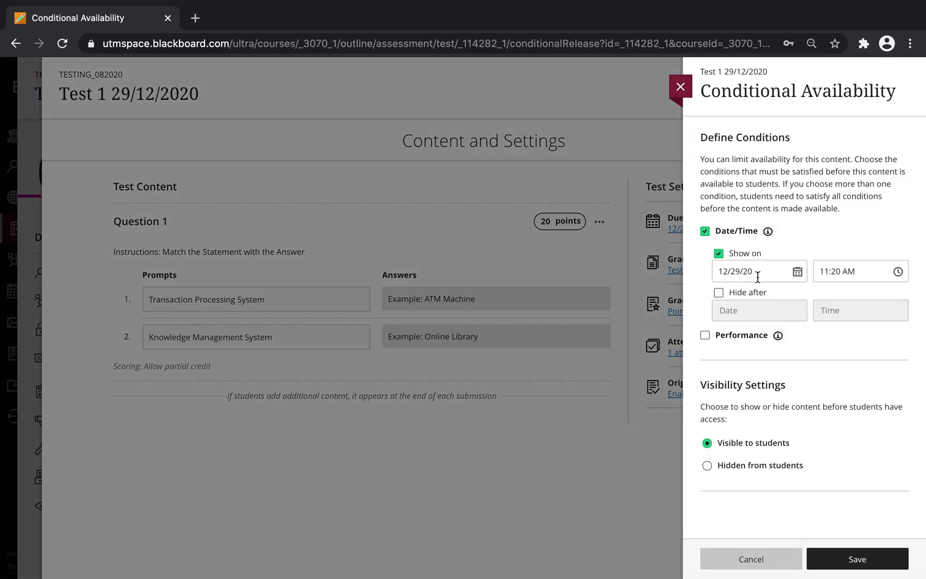
pyautogui.scroll(-1, 712, 456)
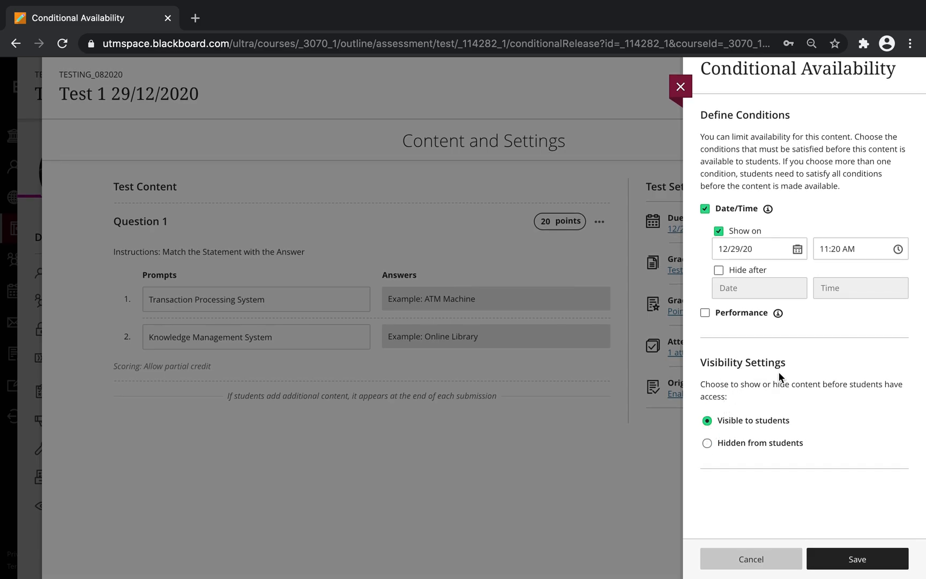
pyautogui.click(708, 444)
pyautogui.click(823, 560)
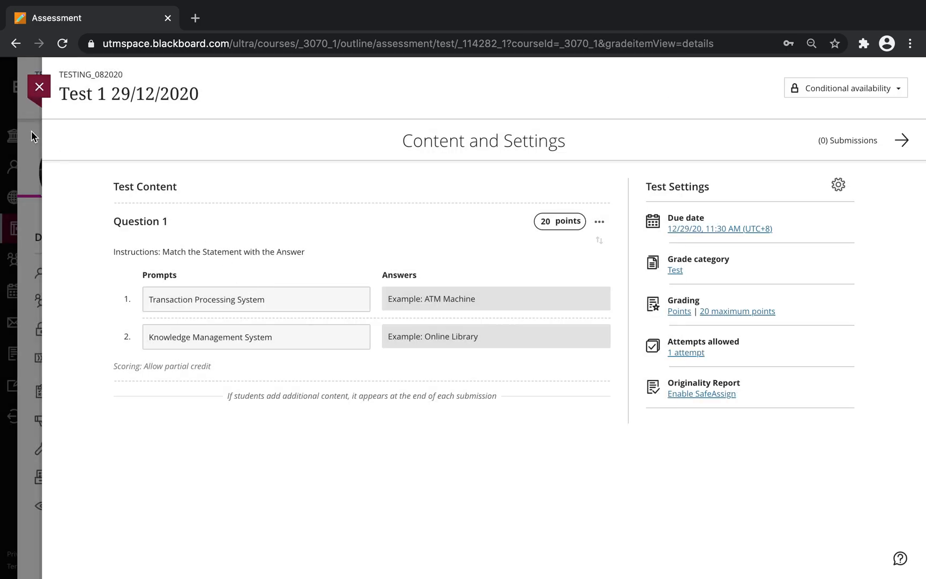
pyautogui.click(39, 87)
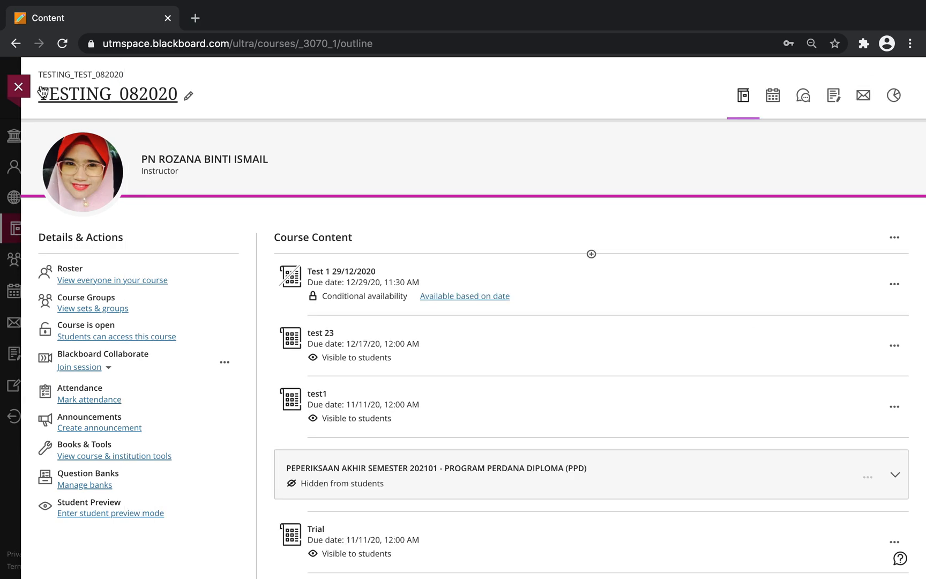
# Step: Enter student preview, verify Test 1 is missing from Course Content, and exit the preview
pyautogui.click(110, 513)
pyautogui.click(522, 232)
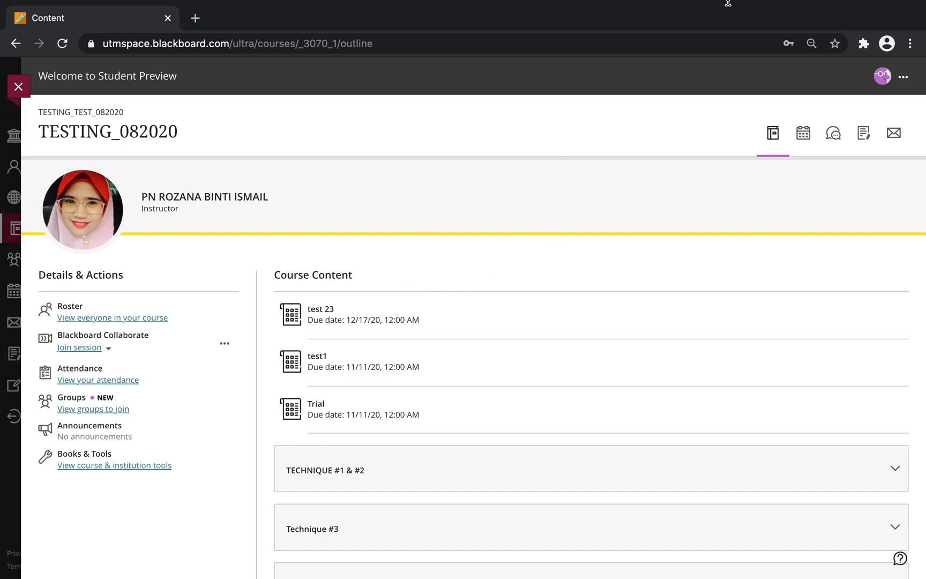
pyautogui.moveTo(815, 3)
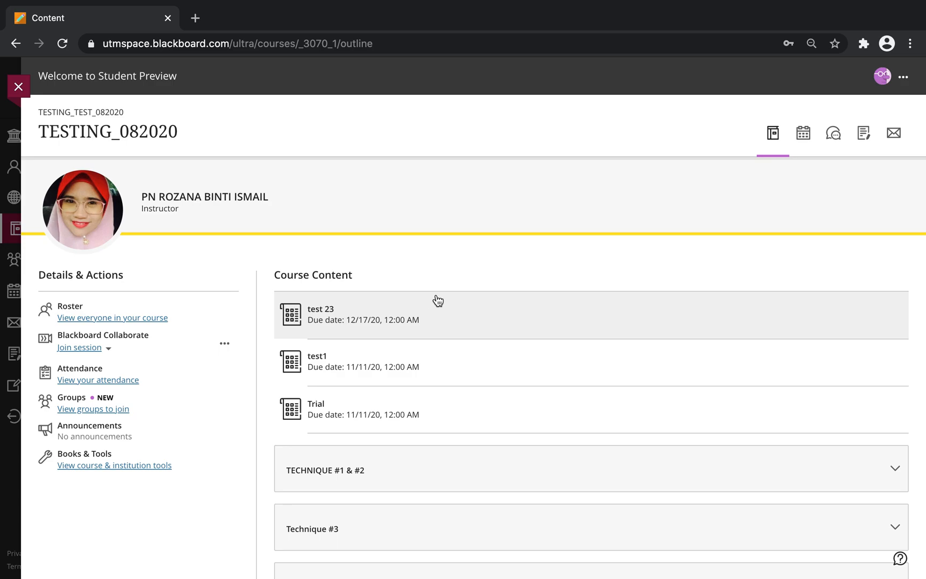
pyautogui.click(903, 78)
pyautogui.click(812, 153)
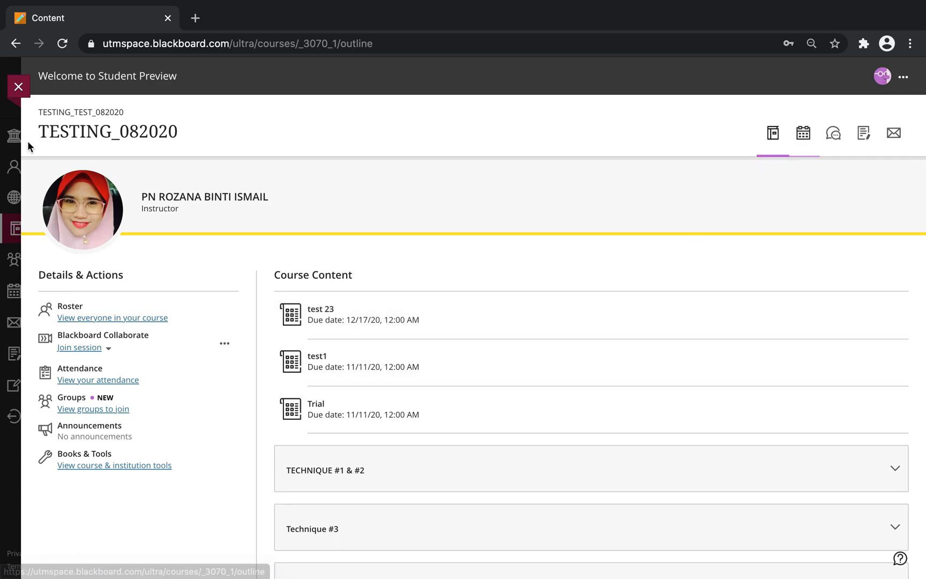